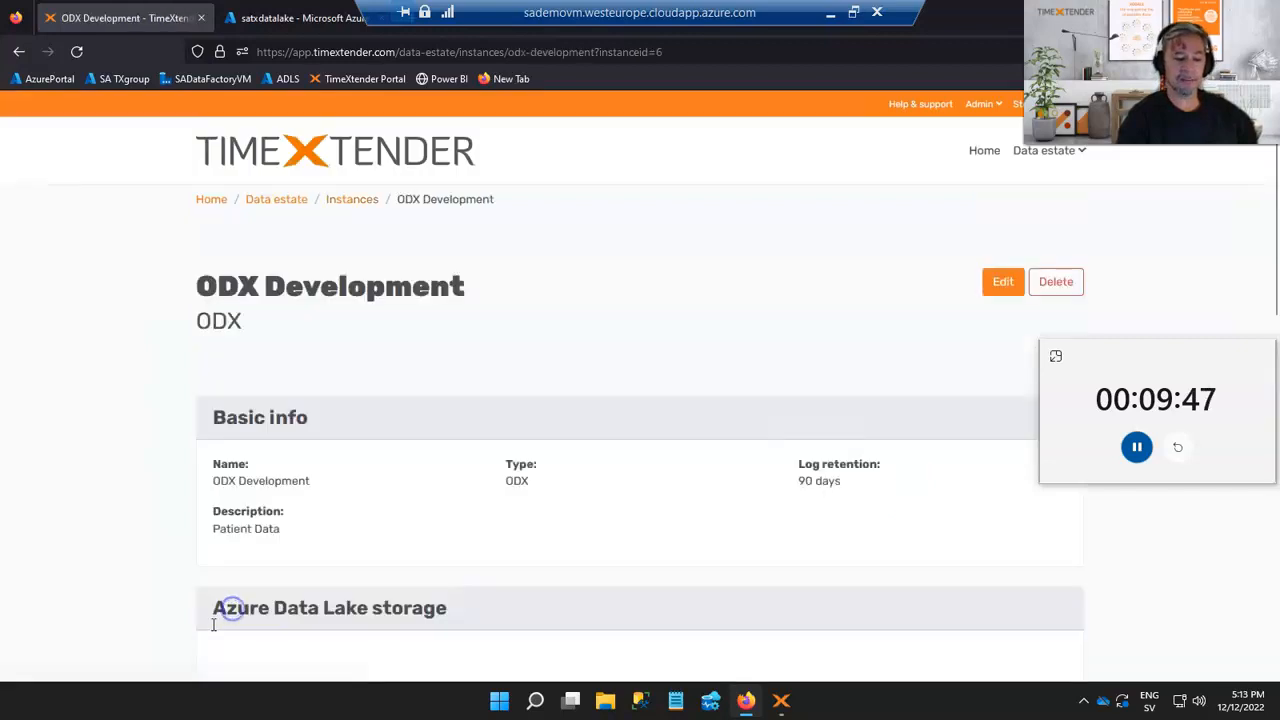
# Open the ODX Development instance for editing and review its Azure Data Lake Gen2 storage settings
pyautogui.scroll(-1, 80, 442)
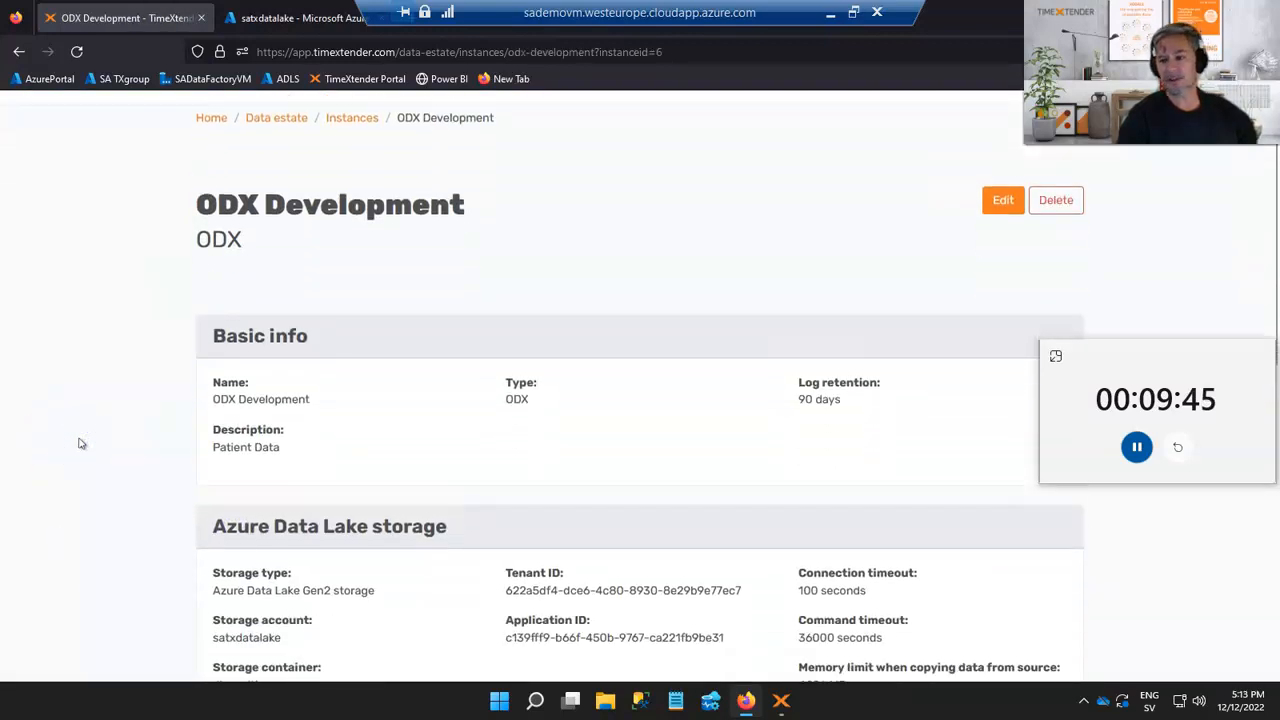
pyautogui.click(1000, 200)
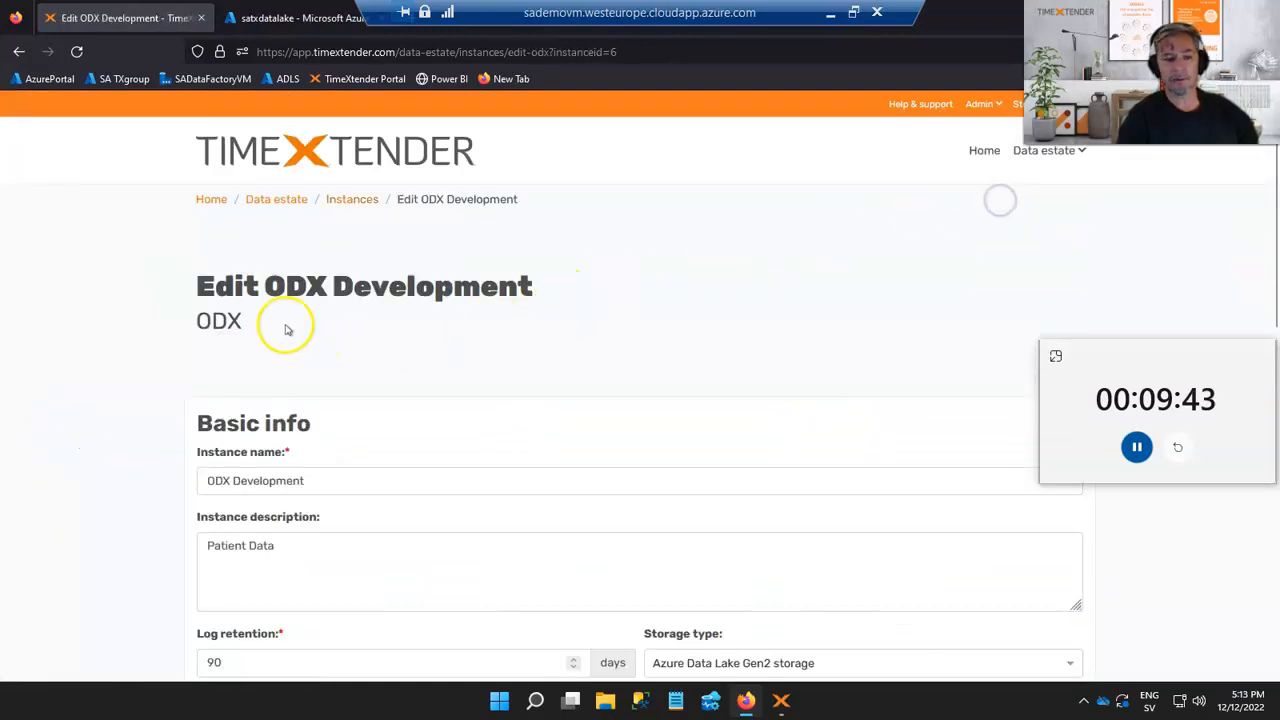
pyautogui.scroll(-2, 153, 333)
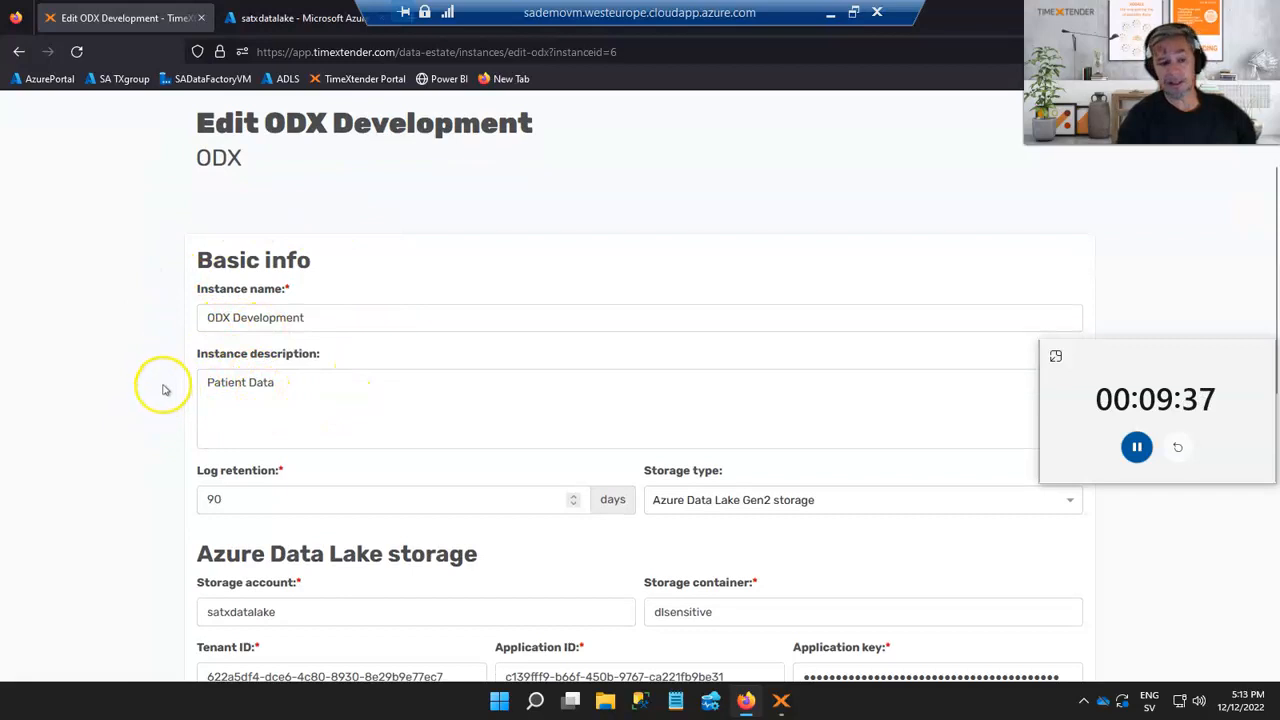
pyautogui.scroll(-4, 166, 390)
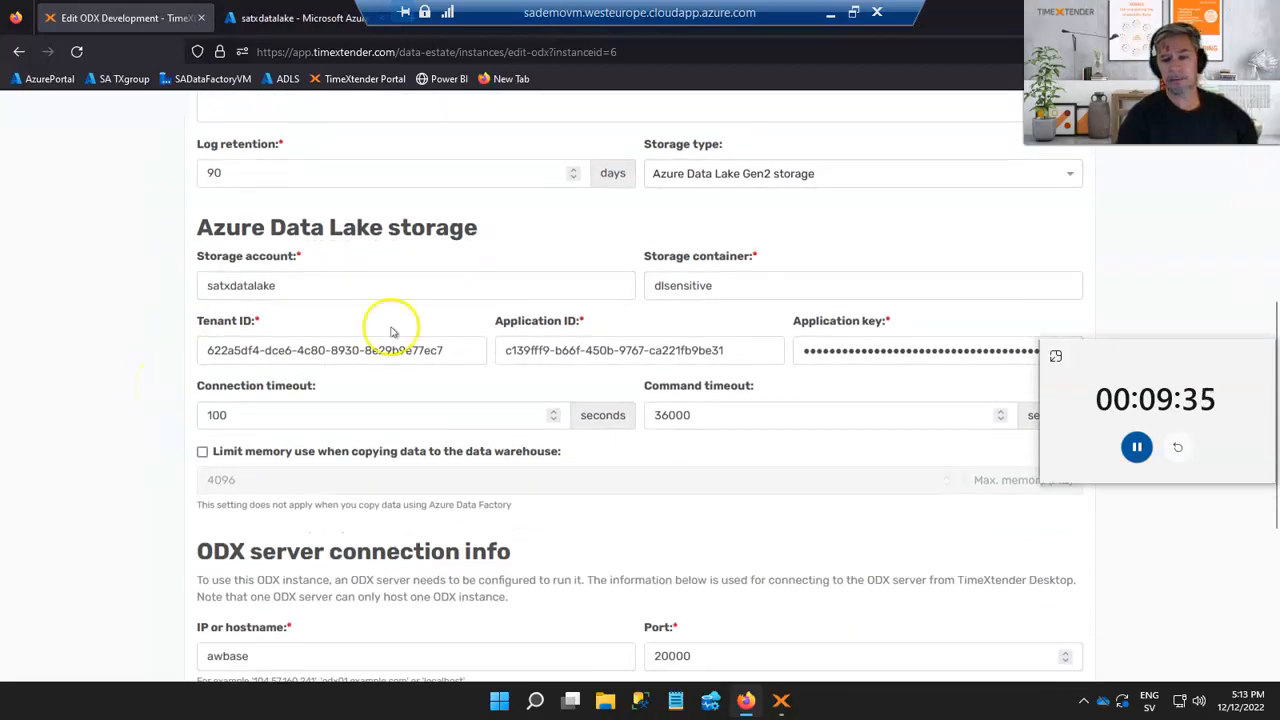
pyautogui.click(705, 176)
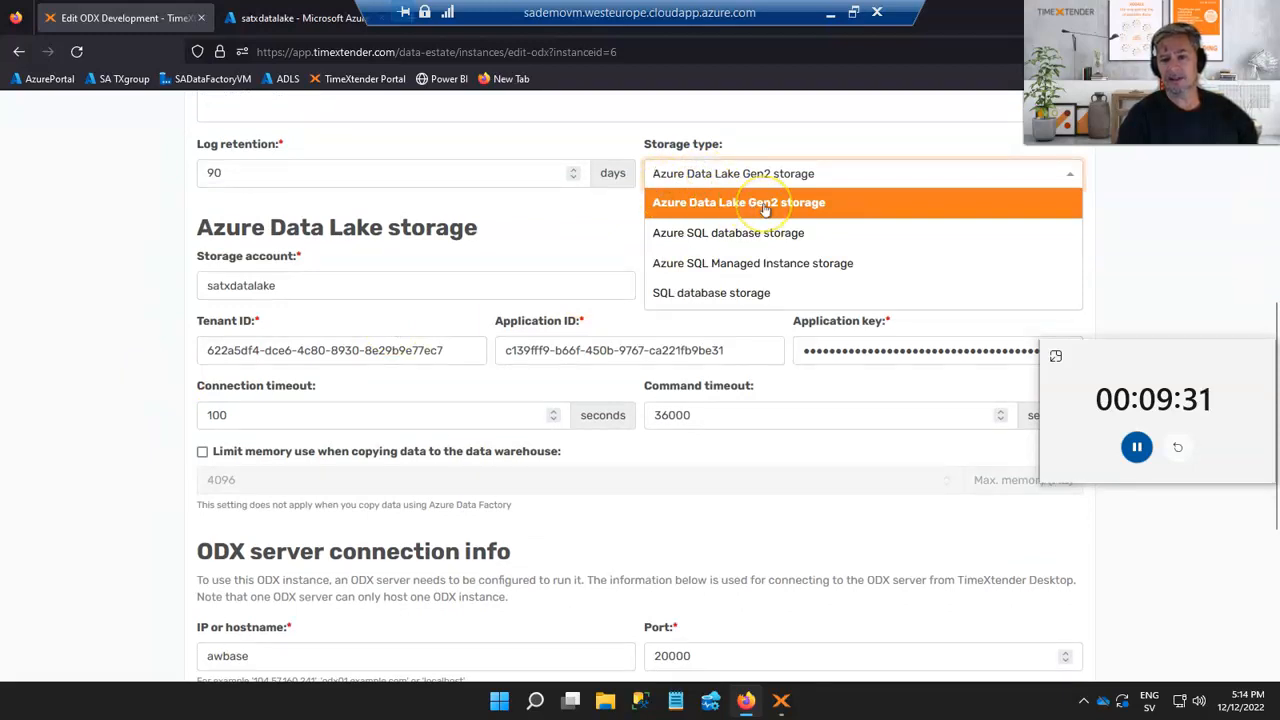
pyautogui.click(650, 205)
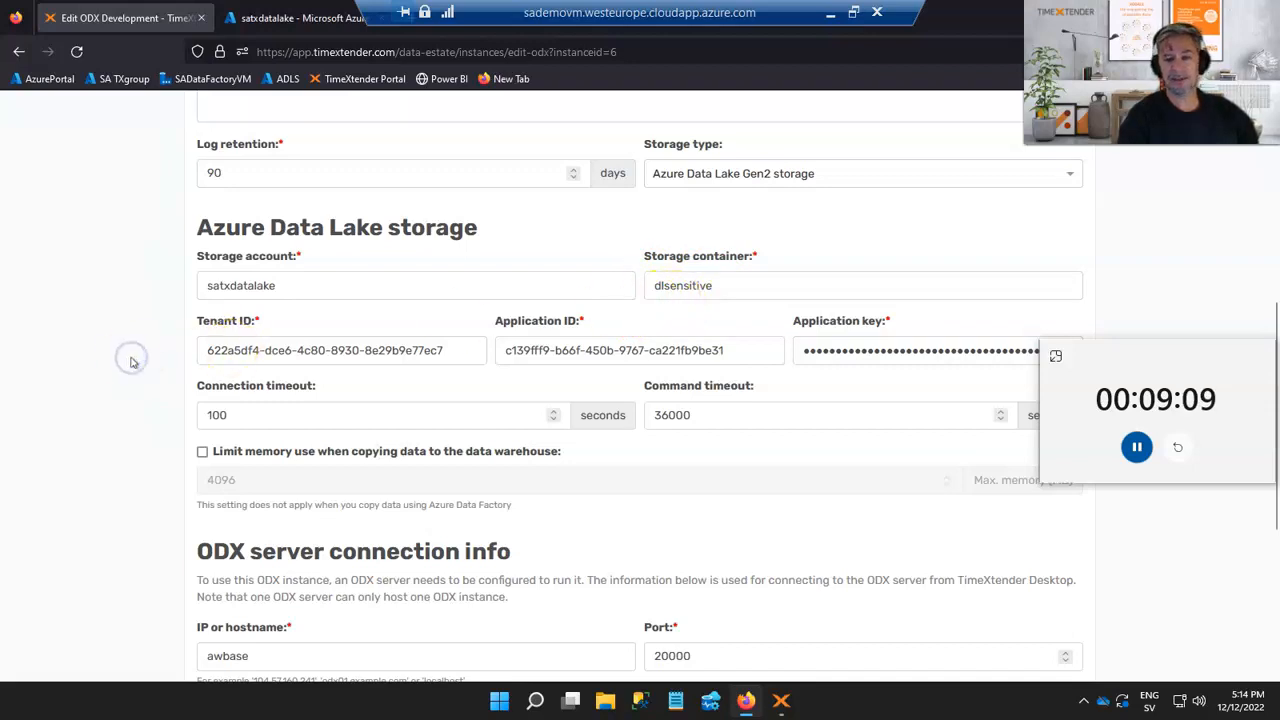
# Go to the Data sources list of the data estate
pyautogui.scroll(5, 131, 360)
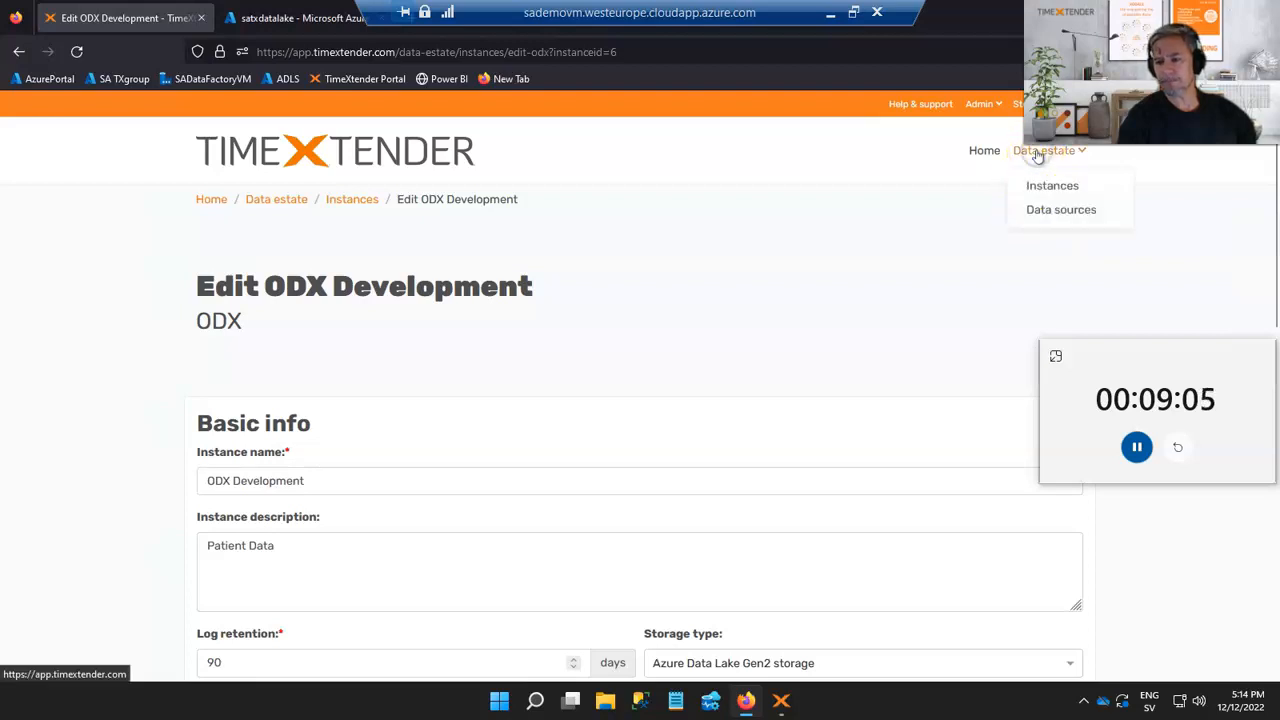
pyautogui.click(1050, 209)
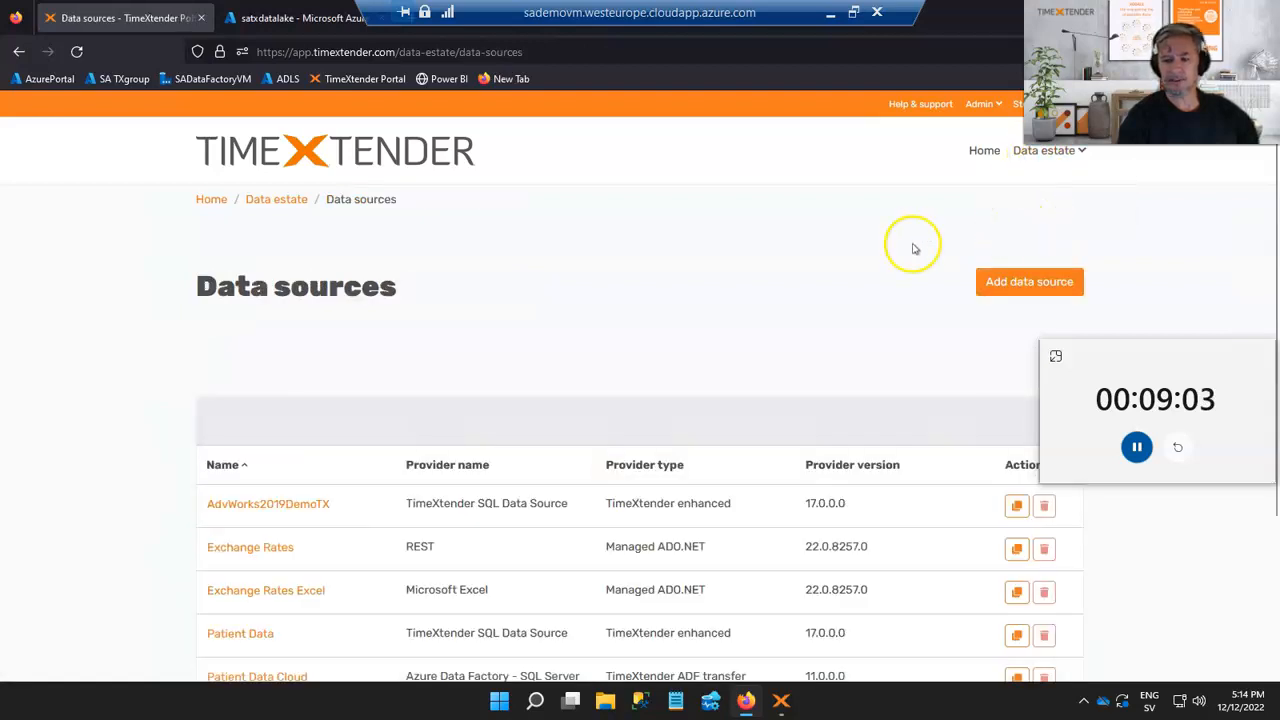
pyautogui.scroll(-1, 737, 263)
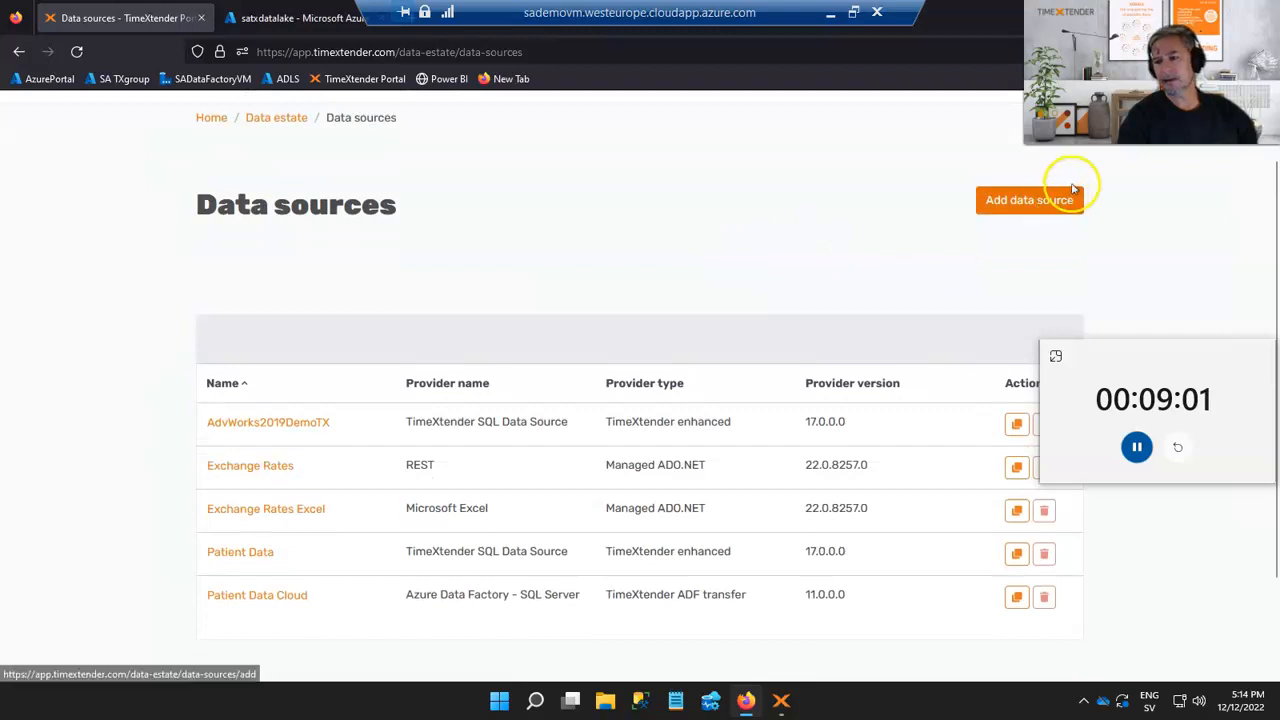
pyautogui.click(1030, 201)
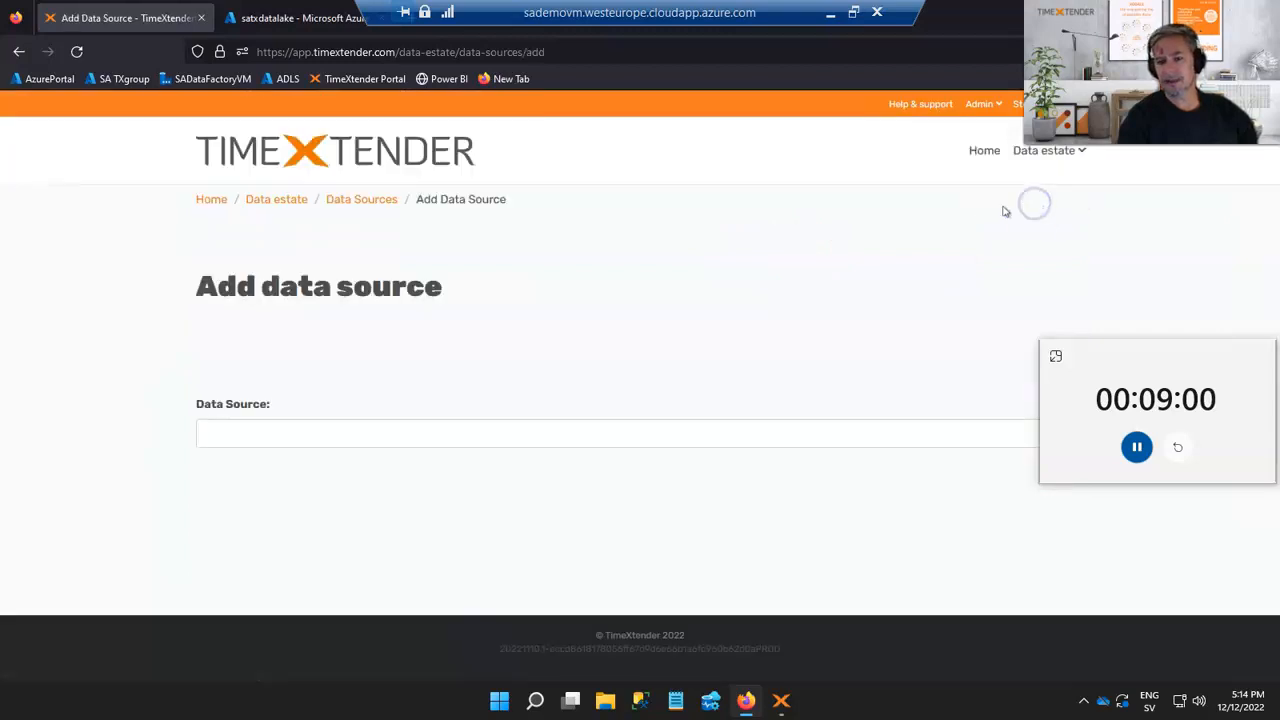
pyautogui.click(409, 434)
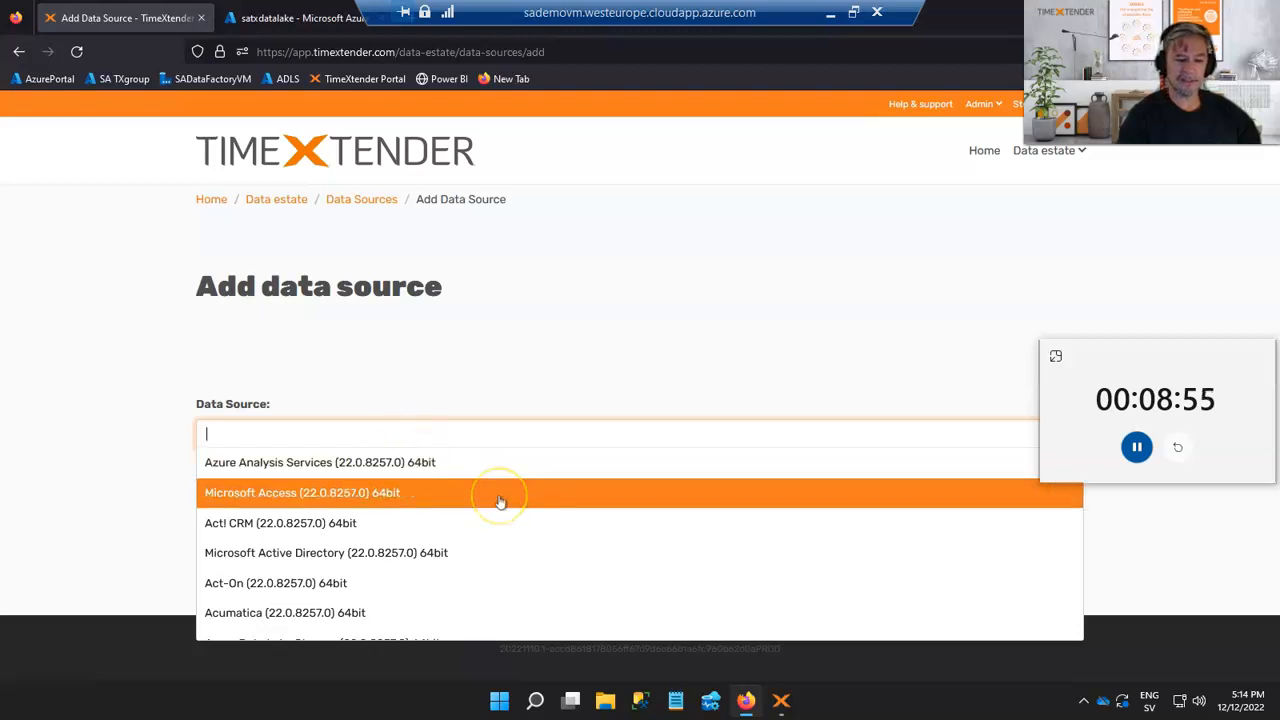
pyautogui.scroll(-2, 500, 502)
pyautogui.scroll(-2, 500, 502)
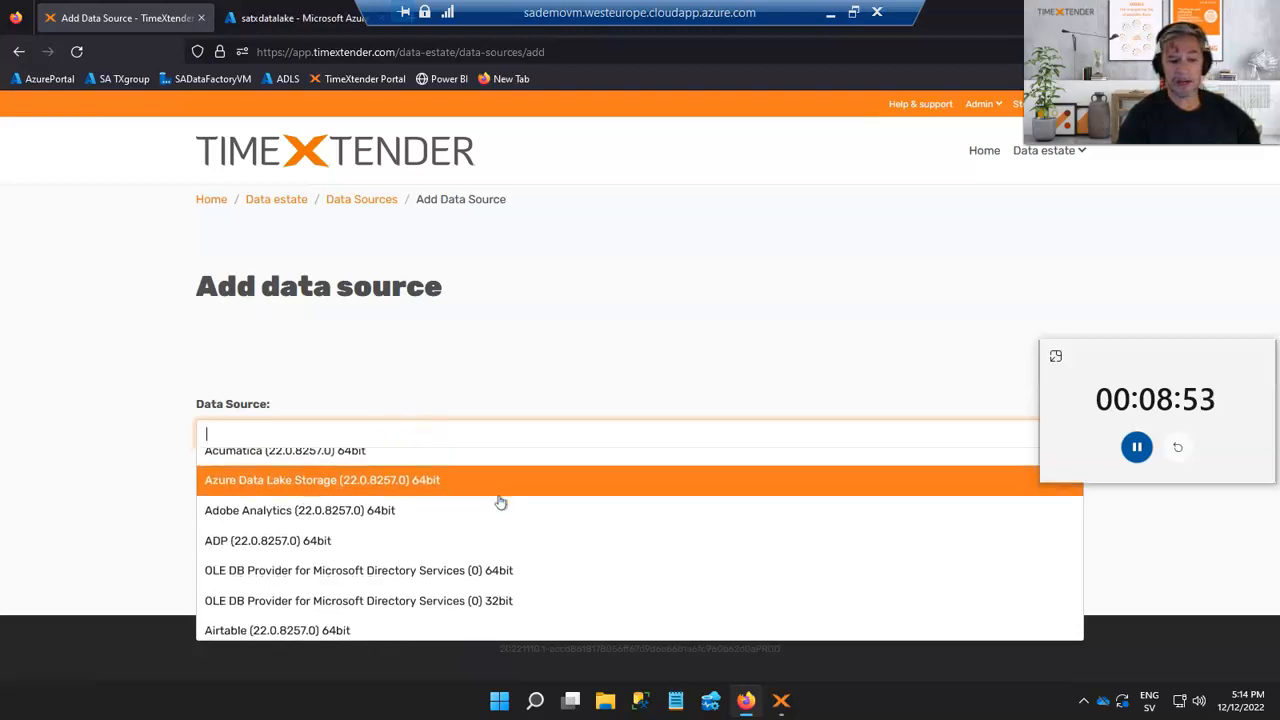
pyautogui.scroll(-2, 500, 502)
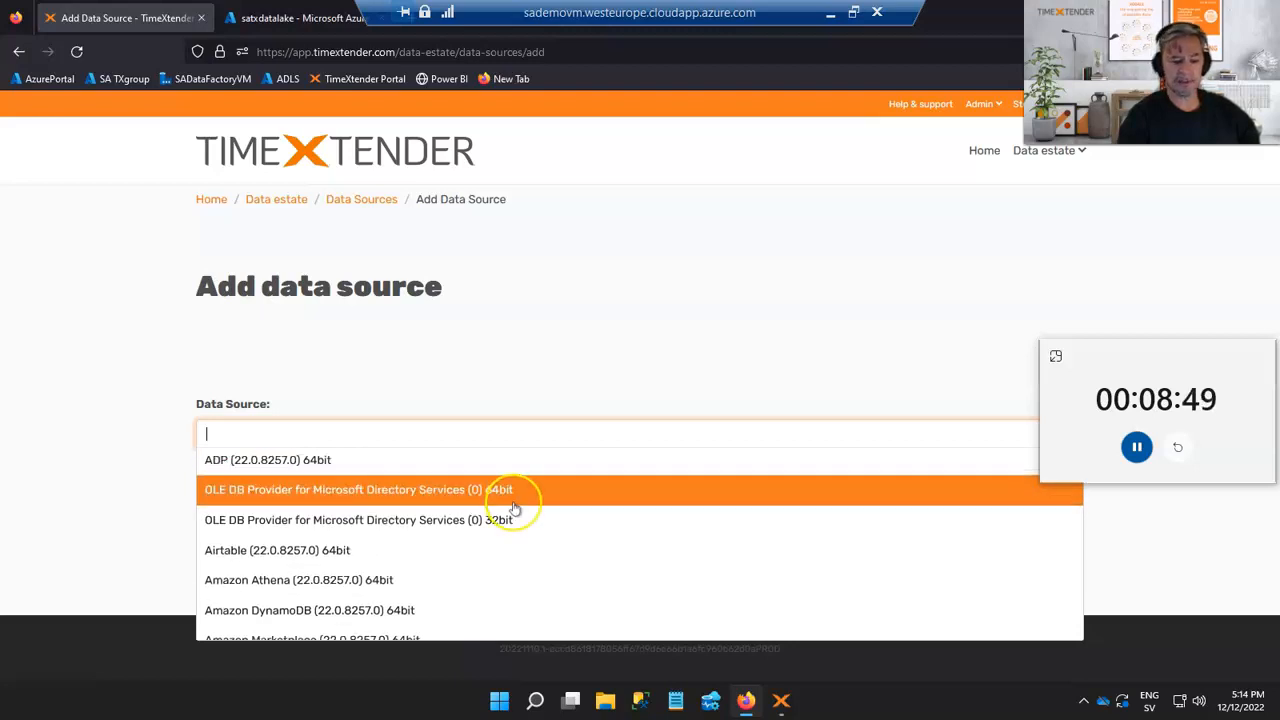
pyautogui.scroll(-2, 514, 508)
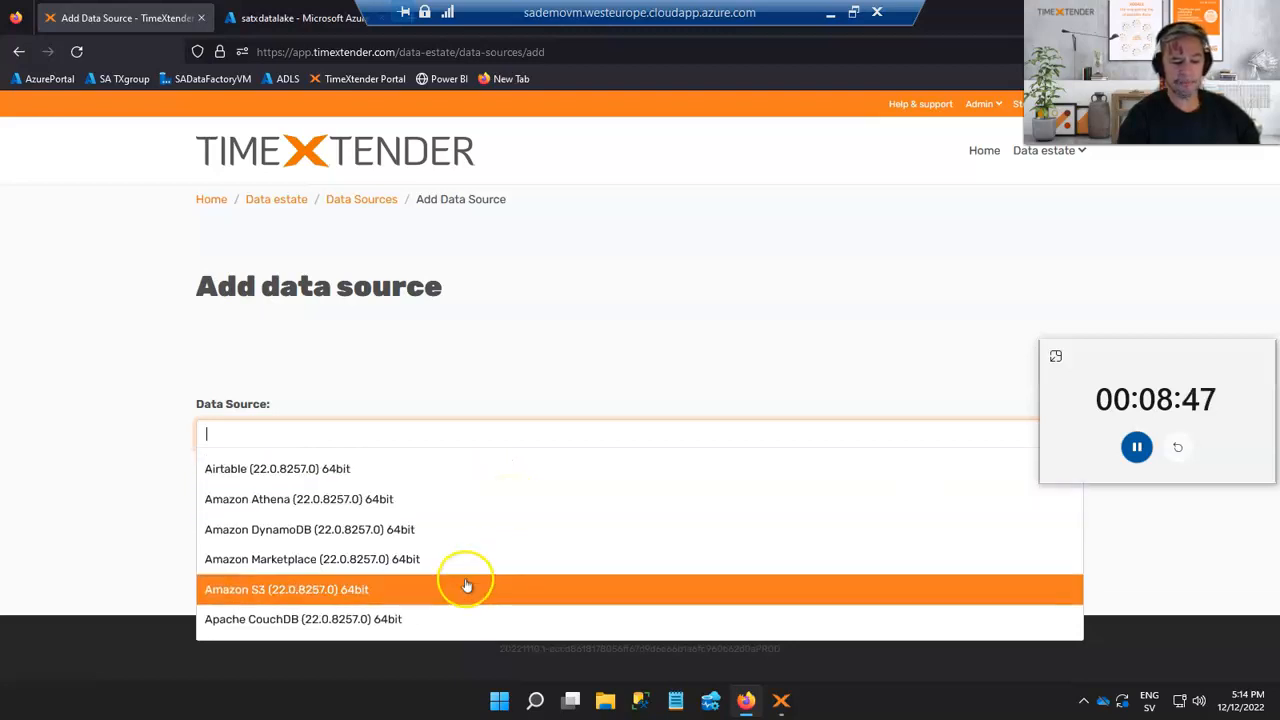
pyautogui.scroll(-3, 560, 523)
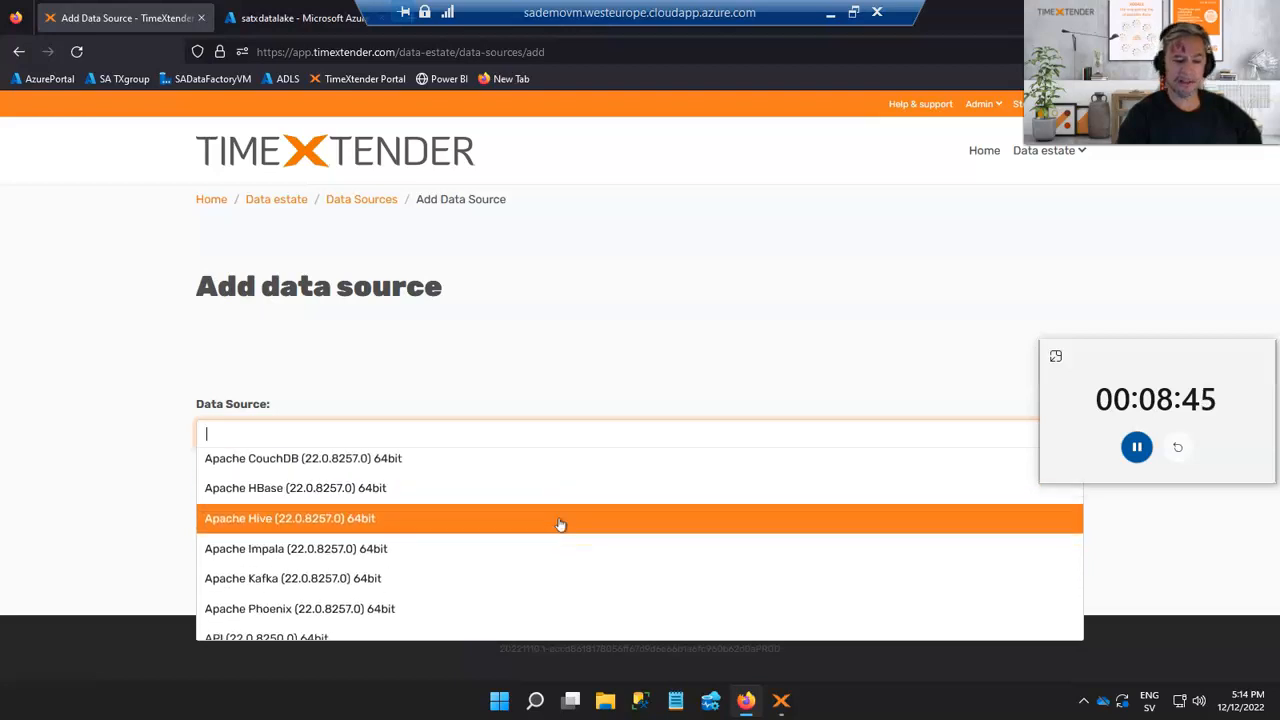
pyautogui.click(432, 433)
pyautogui.write('time')
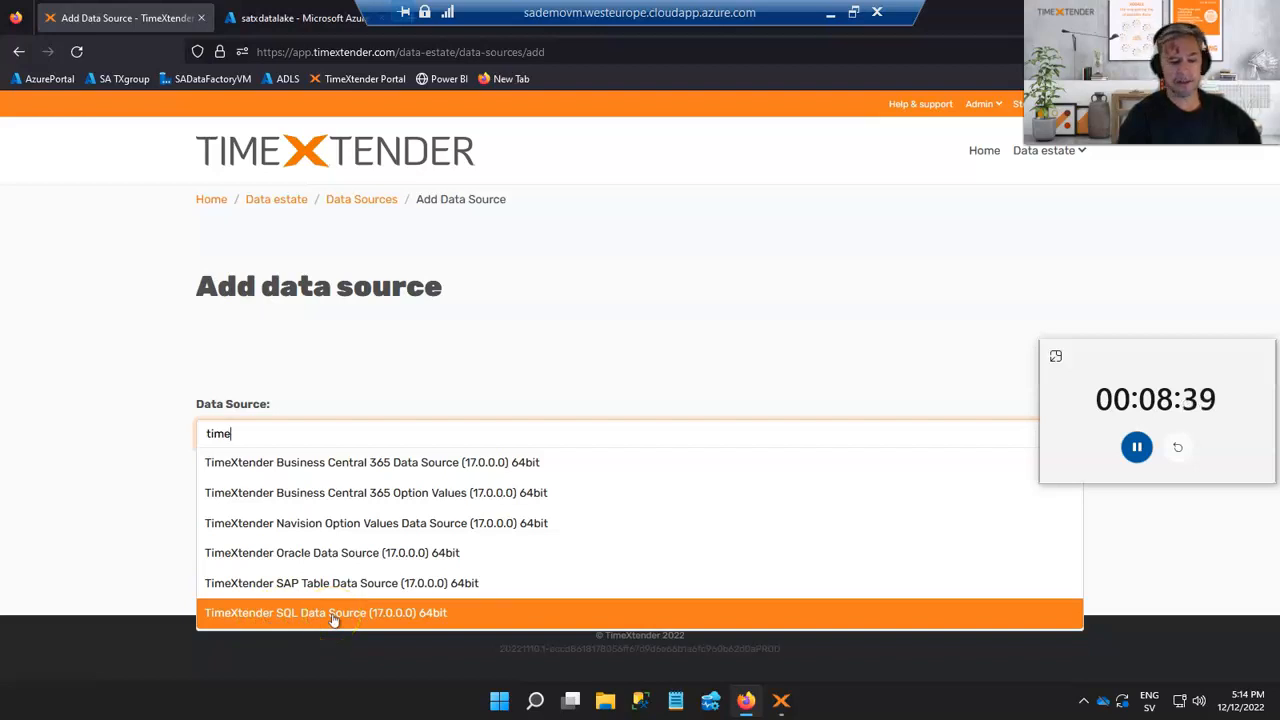
pyautogui.click(489, 363)
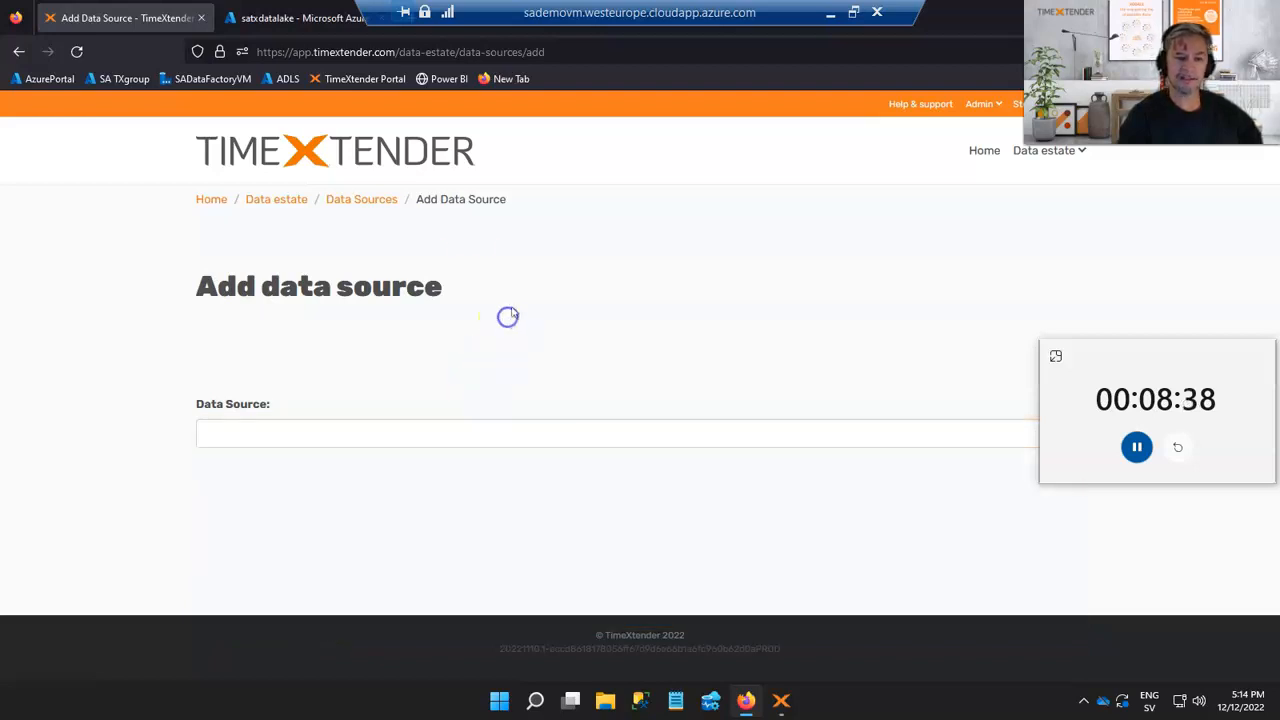
pyautogui.click(376, 199)
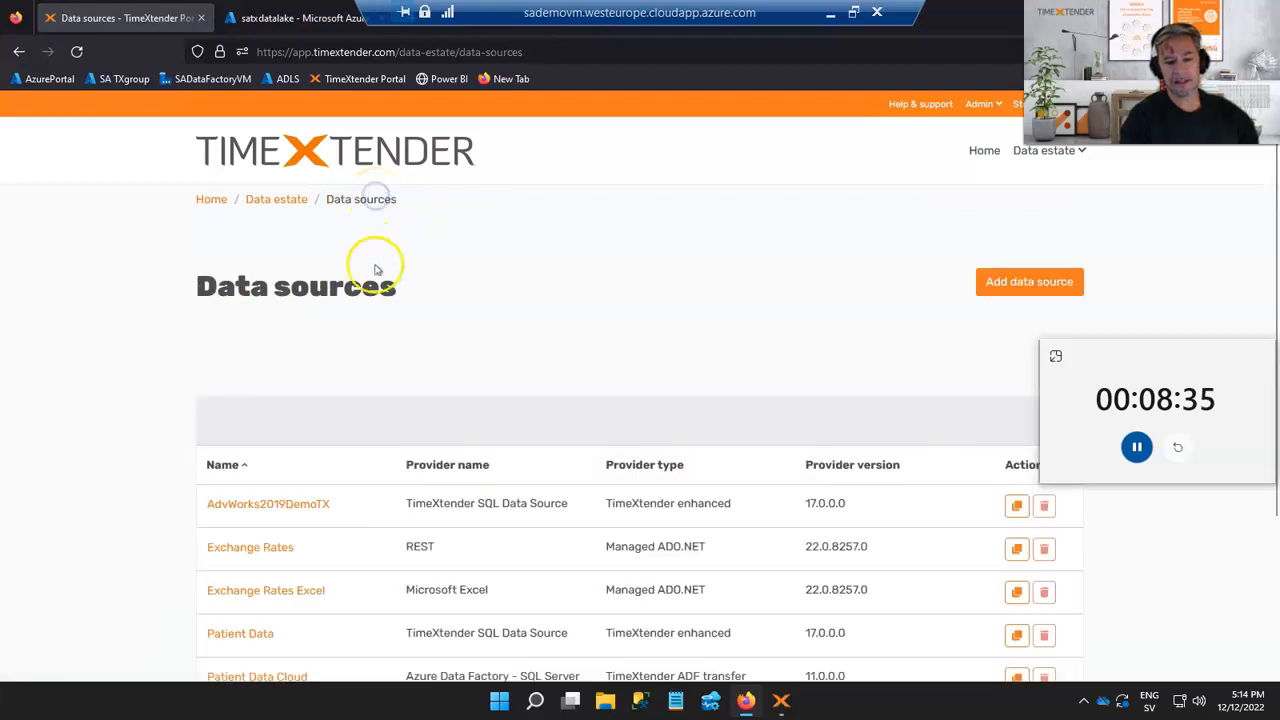
# Open the Patient Data source for editing and review its connection settings and authentication options
pyautogui.scroll(-2, 354, 366)
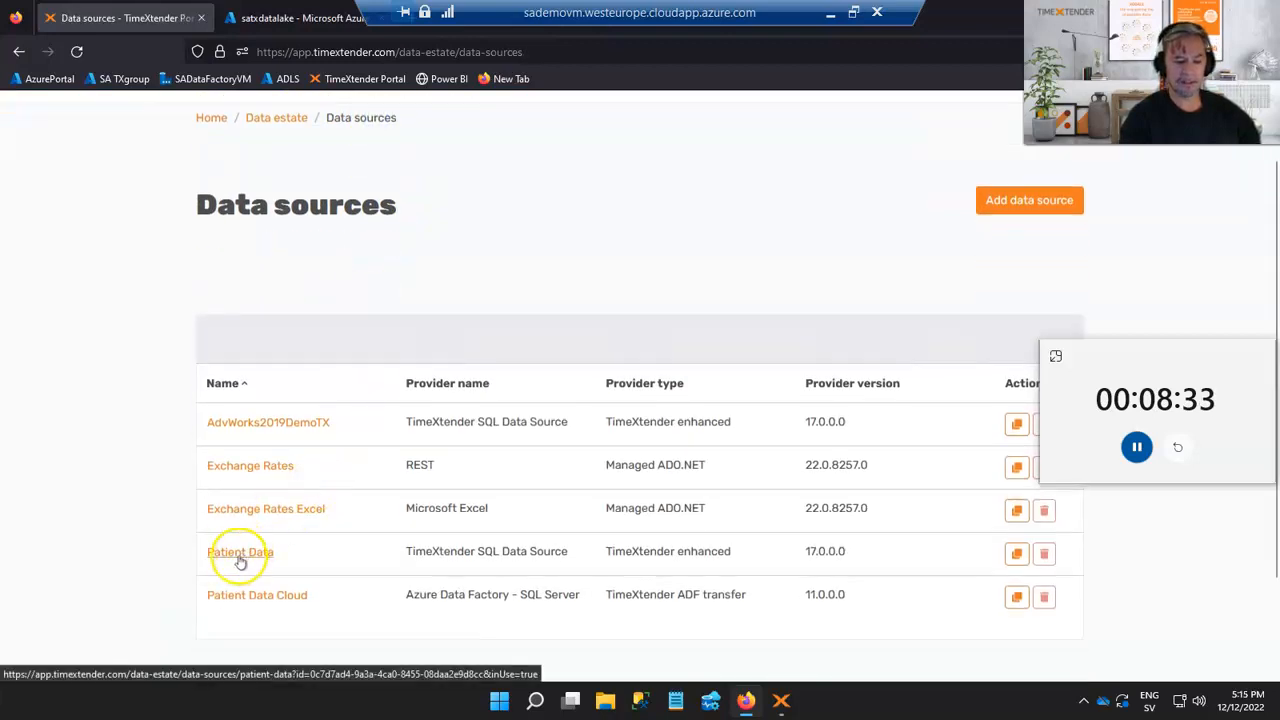
pyautogui.click(243, 555)
pyautogui.scroll(-2, 137, 440)
pyautogui.click(1003, 281)
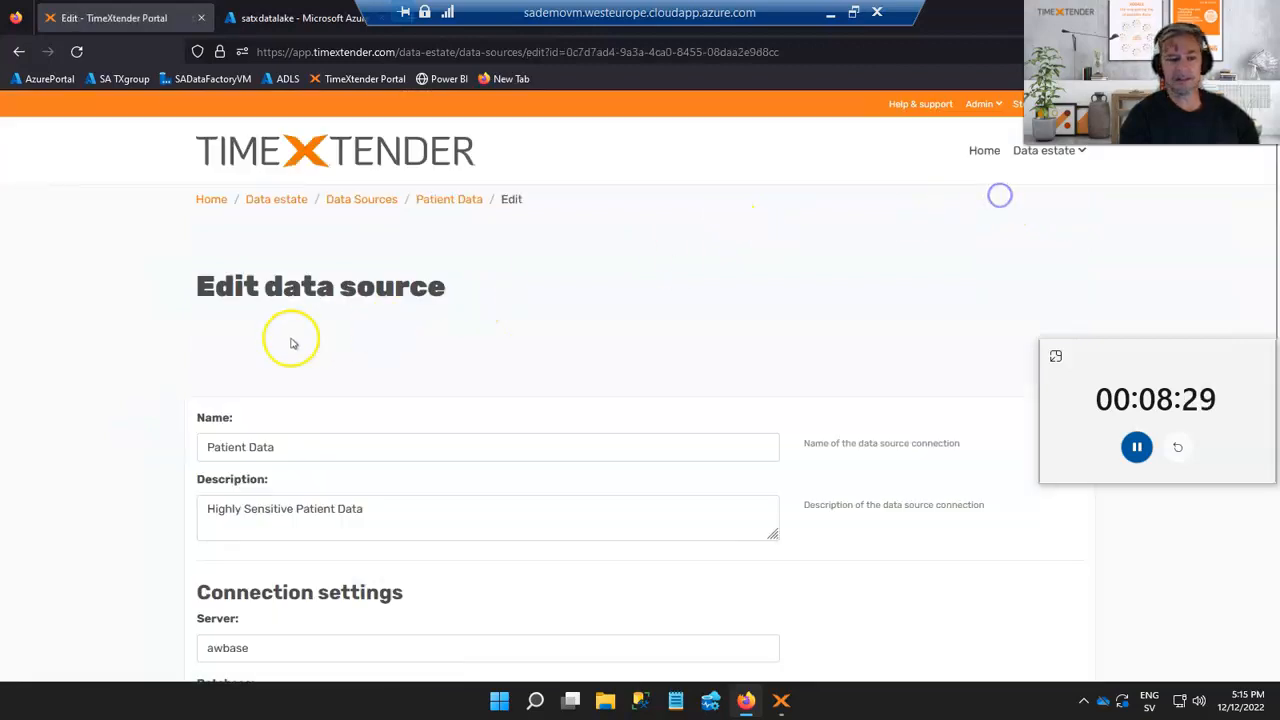
pyautogui.scroll(-4, 145, 361)
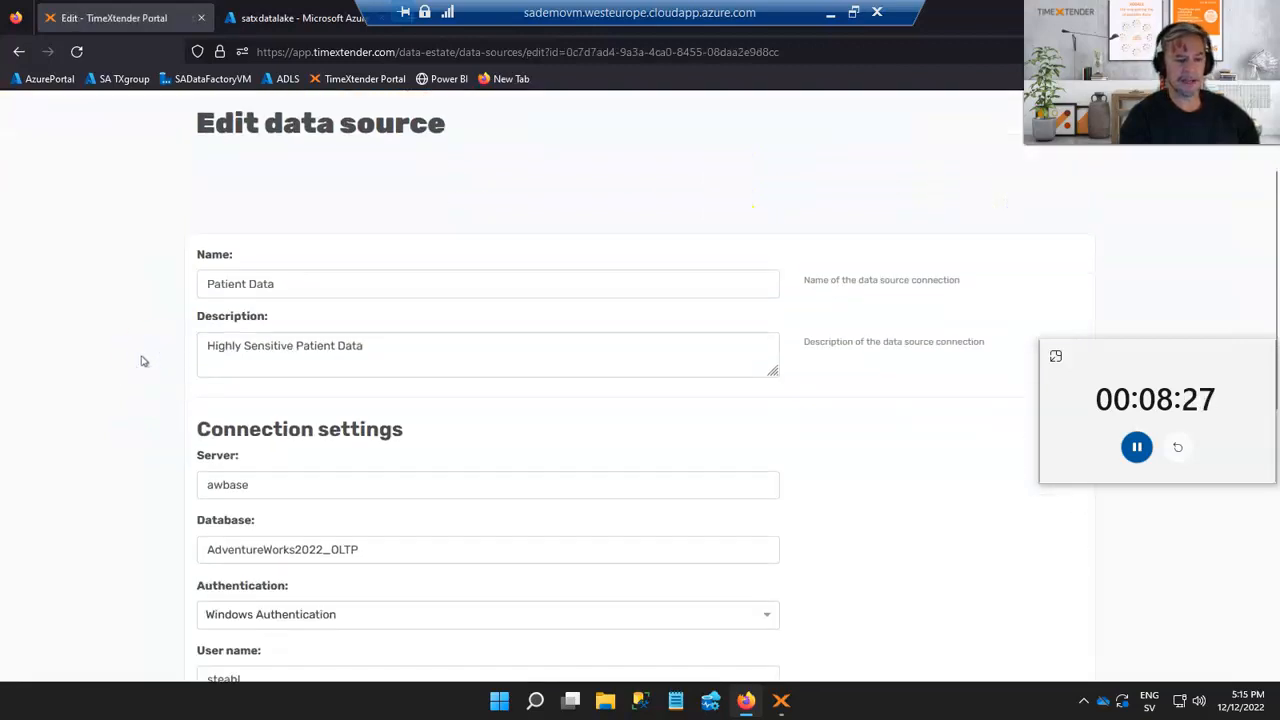
pyautogui.scroll(-1, 142, 361)
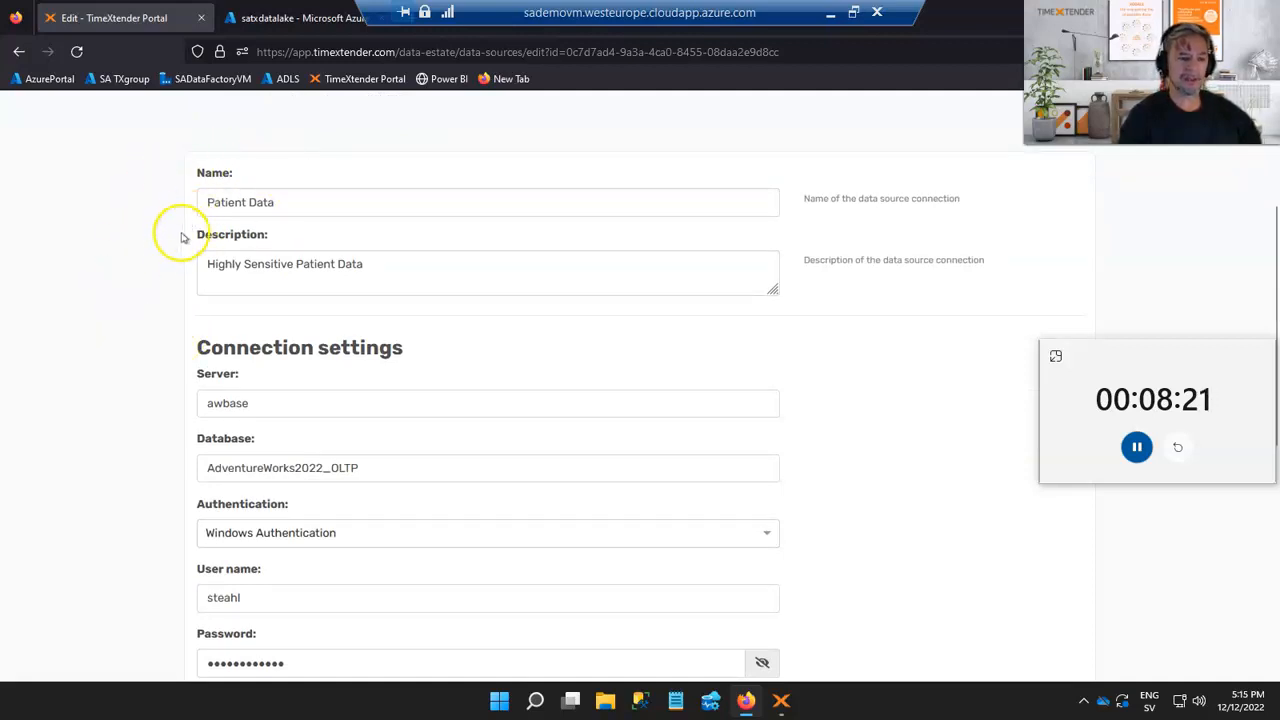
pyautogui.scroll(-2, 138, 318)
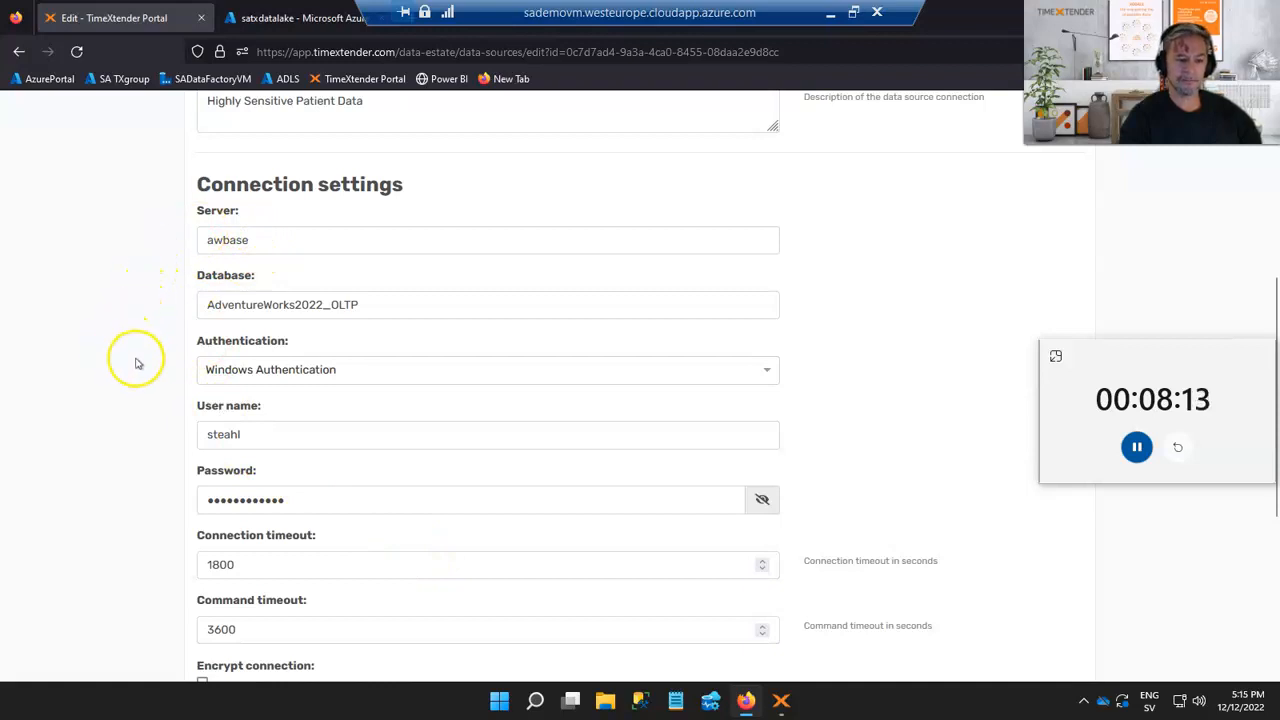
pyautogui.click(218, 376)
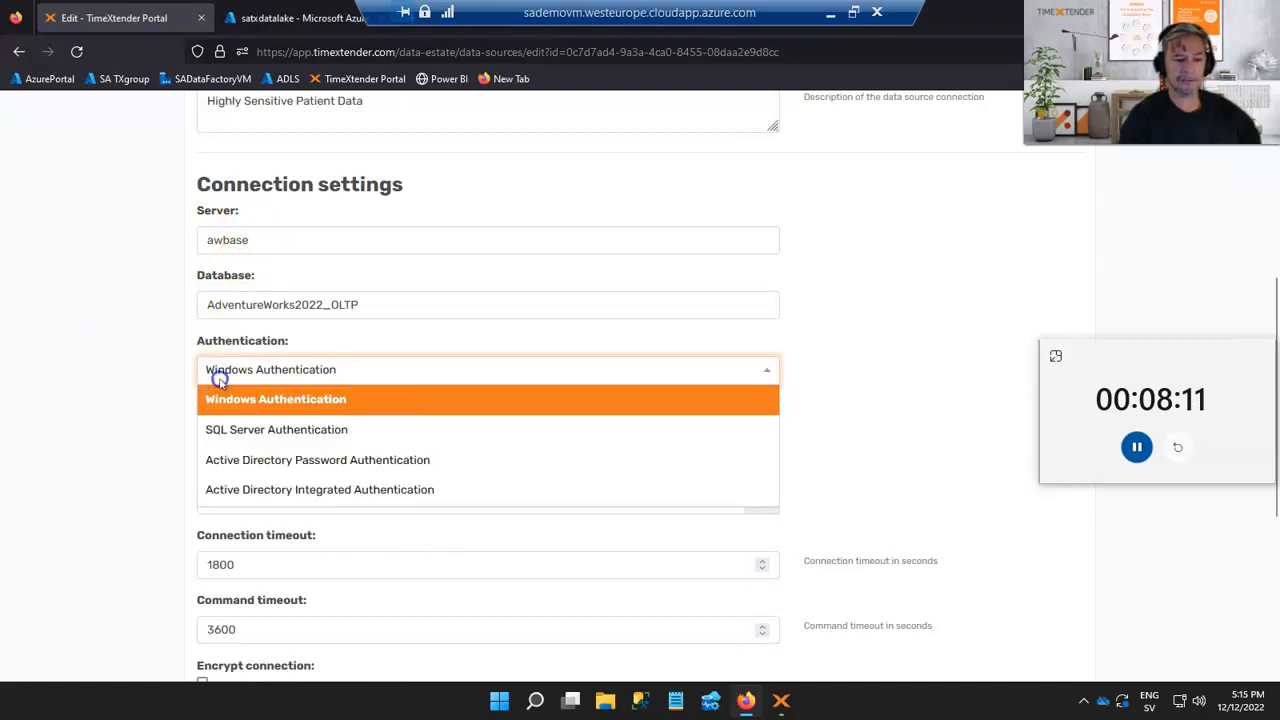
pyautogui.click(117, 394)
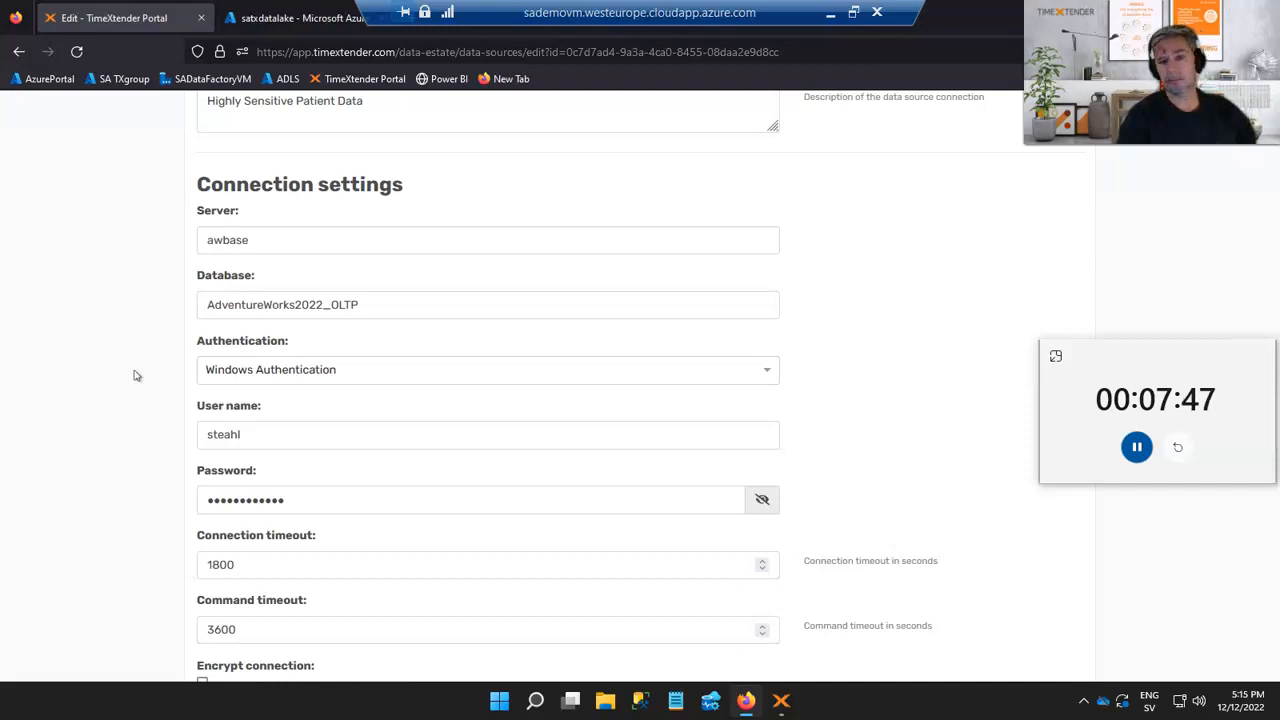
pyautogui.click(131, 399)
pyautogui.scroll(5, 134, 399)
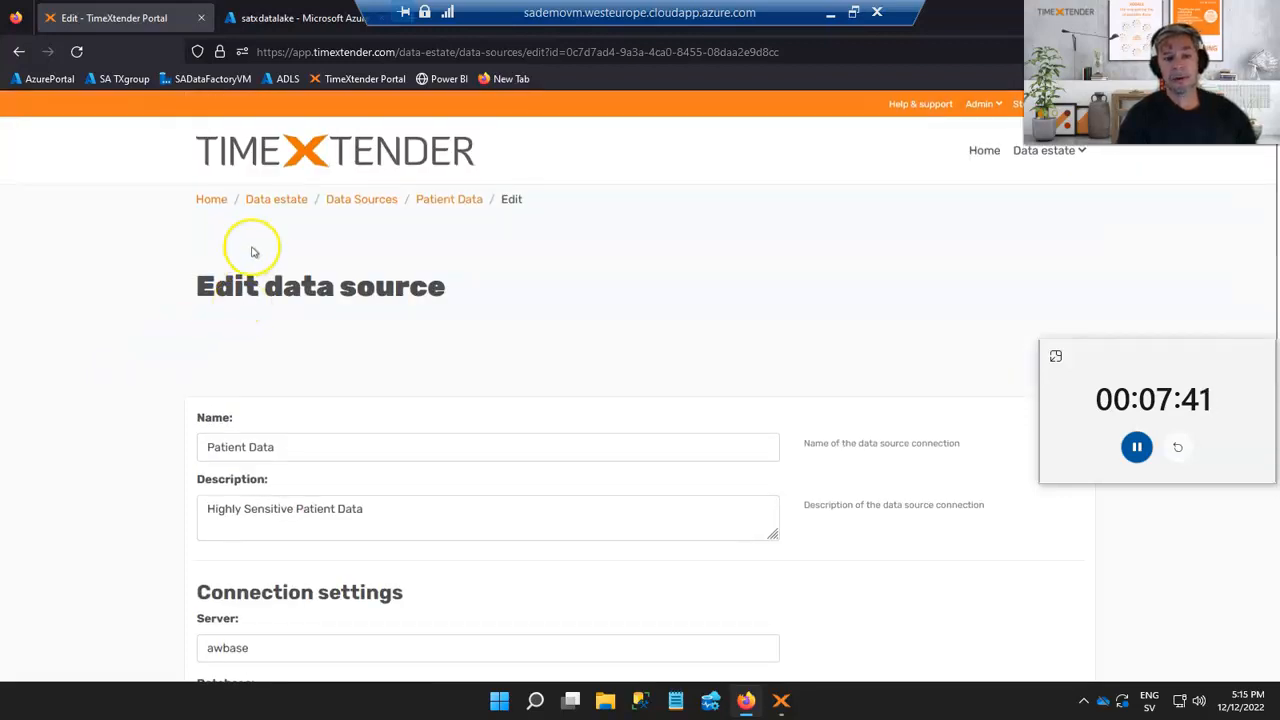
# Map the Patient Data source to the ODX Development instance under its mapped data sources
pyautogui.click(258, 200)
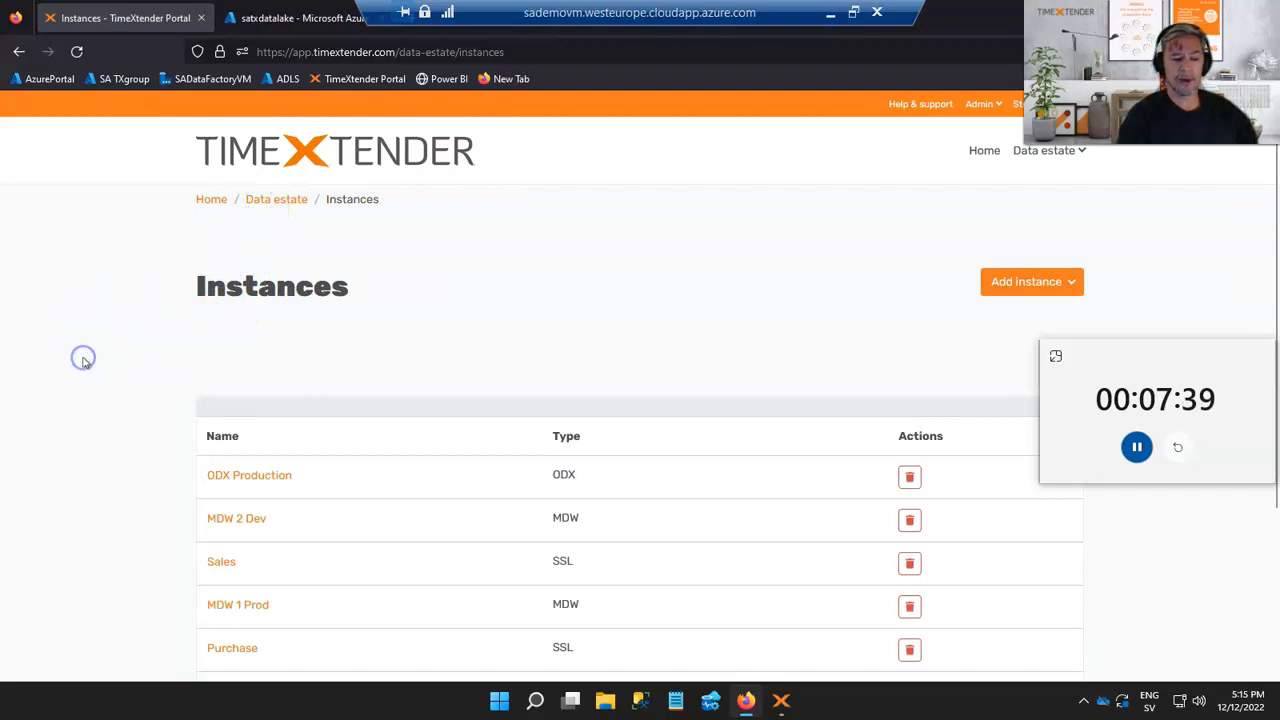
pyautogui.scroll(-3, 83, 360)
pyautogui.click(220, 525)
pyautogui.click(131, 475)
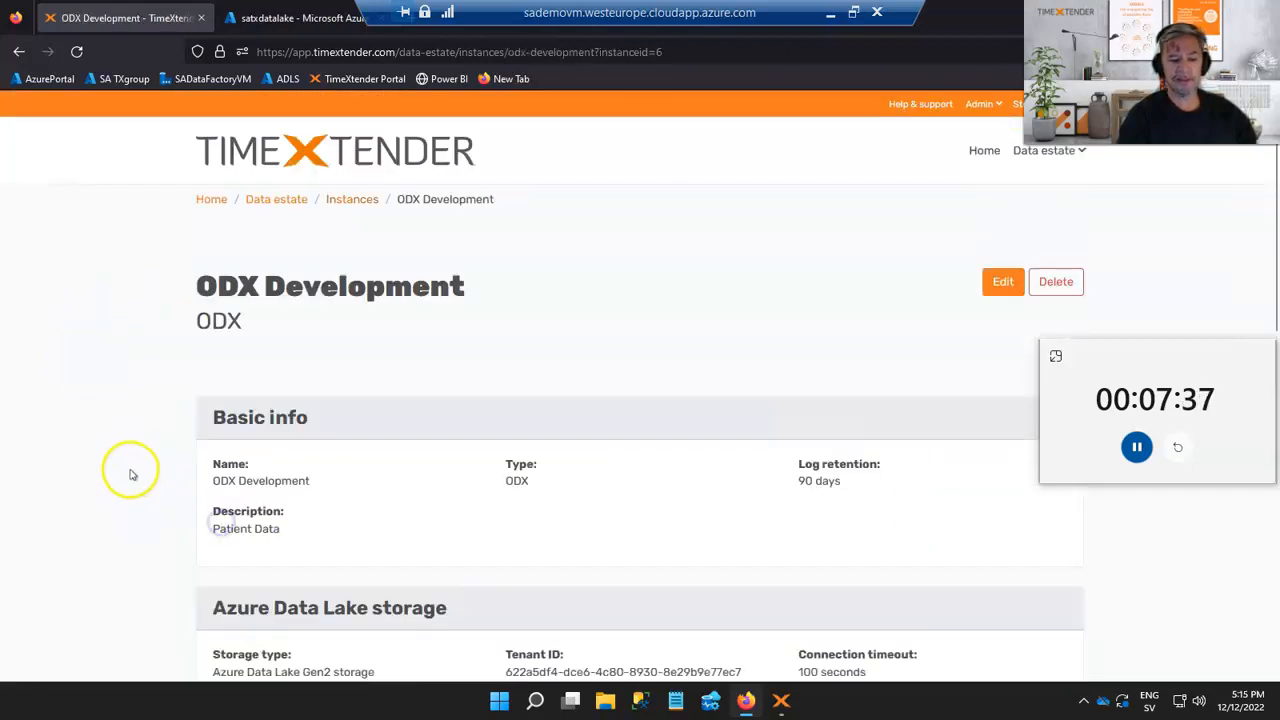
pyautogui.scroll(-5, 131, 474)
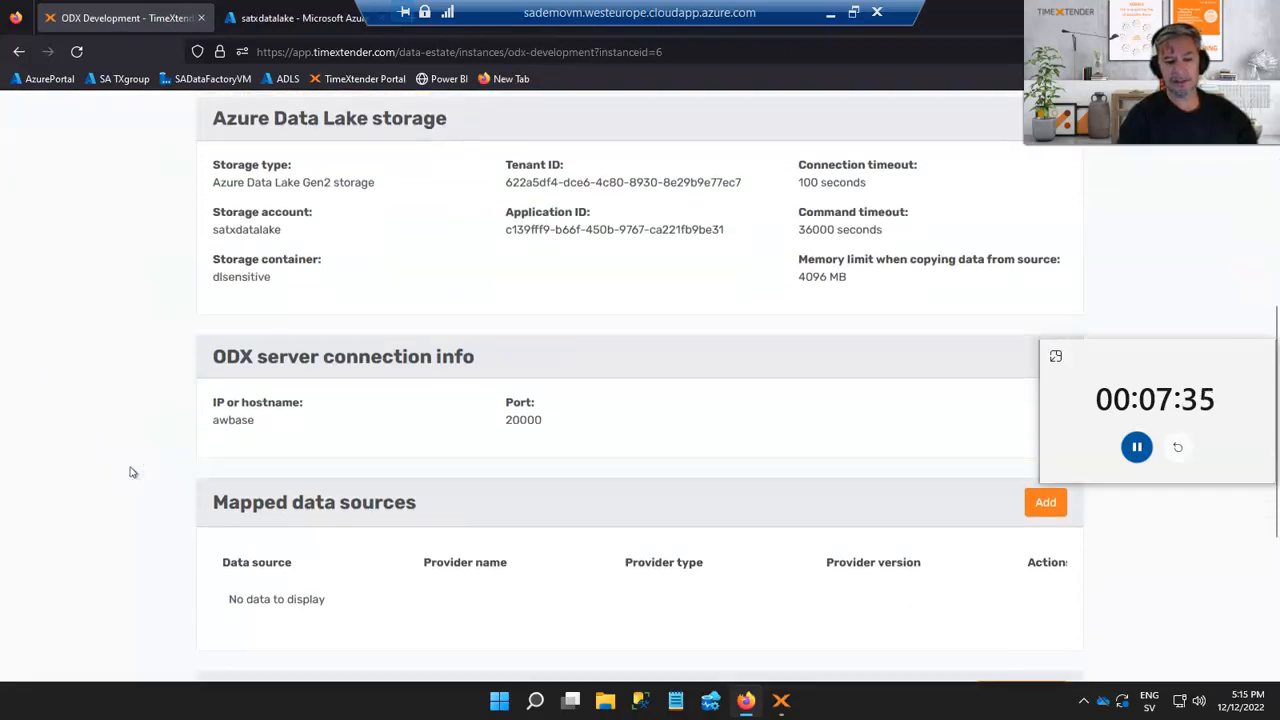
pyautogui.scroll(-3, 131, 472)
pyautogui.scroll(-1, 1015, 157)
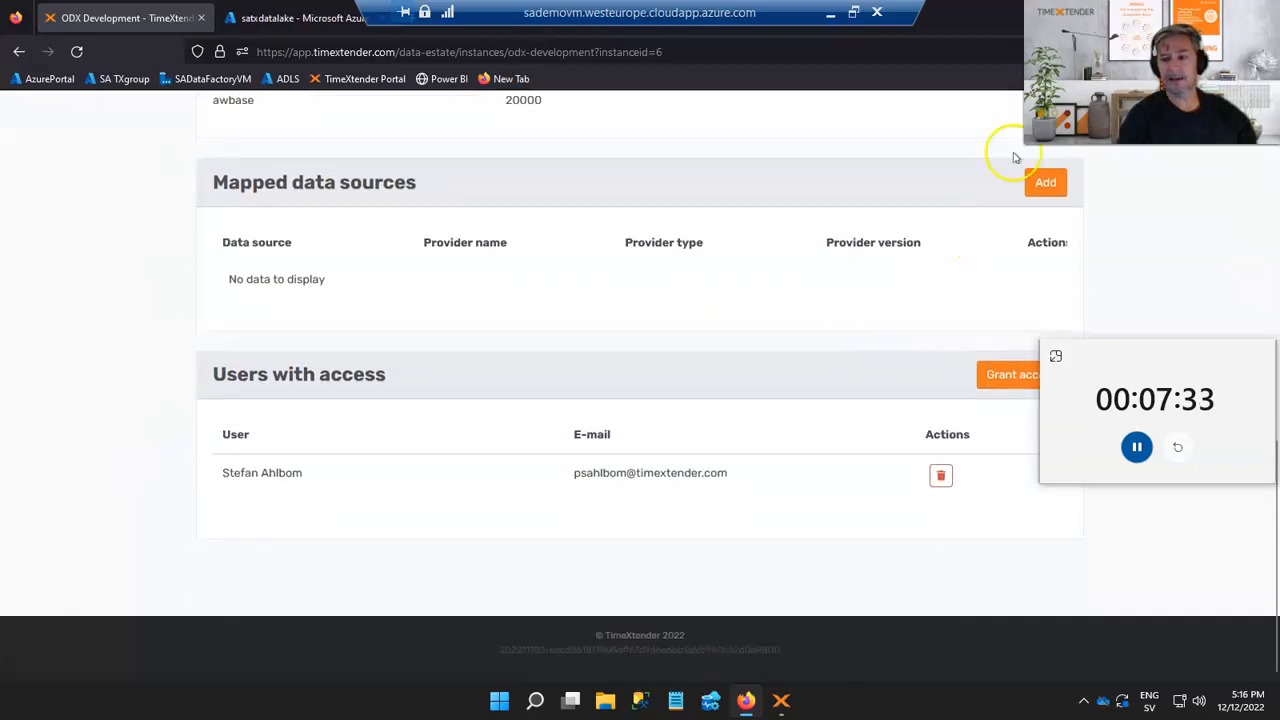
pyautogui.click(1043, 182)
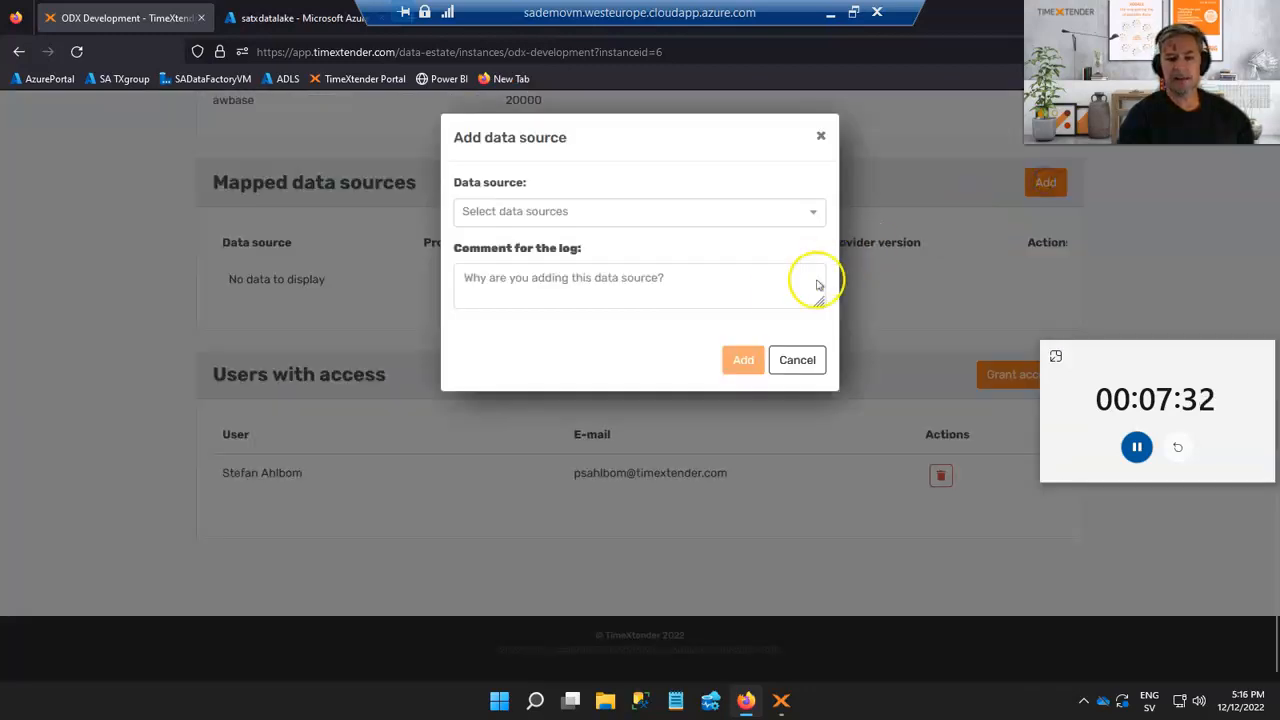
pyautogui.click(696, 211)
pyautogui.click(583, 298)
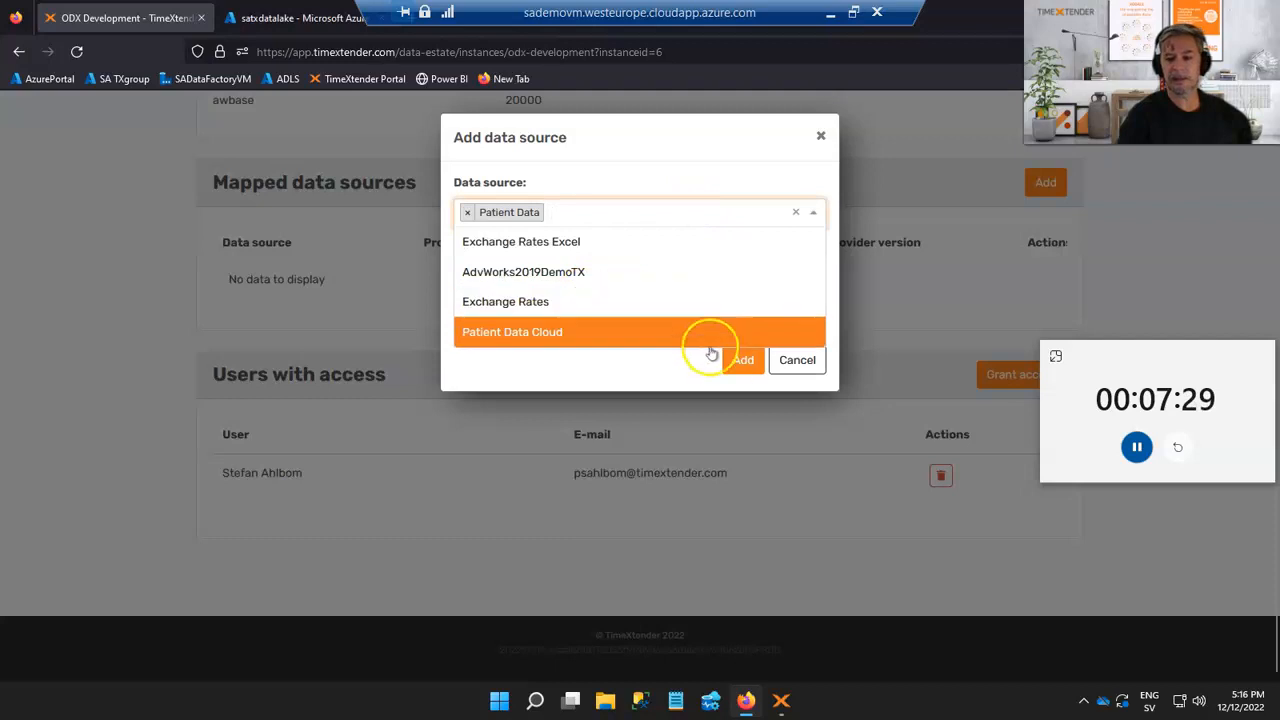
pyautogui.click(740, 360)
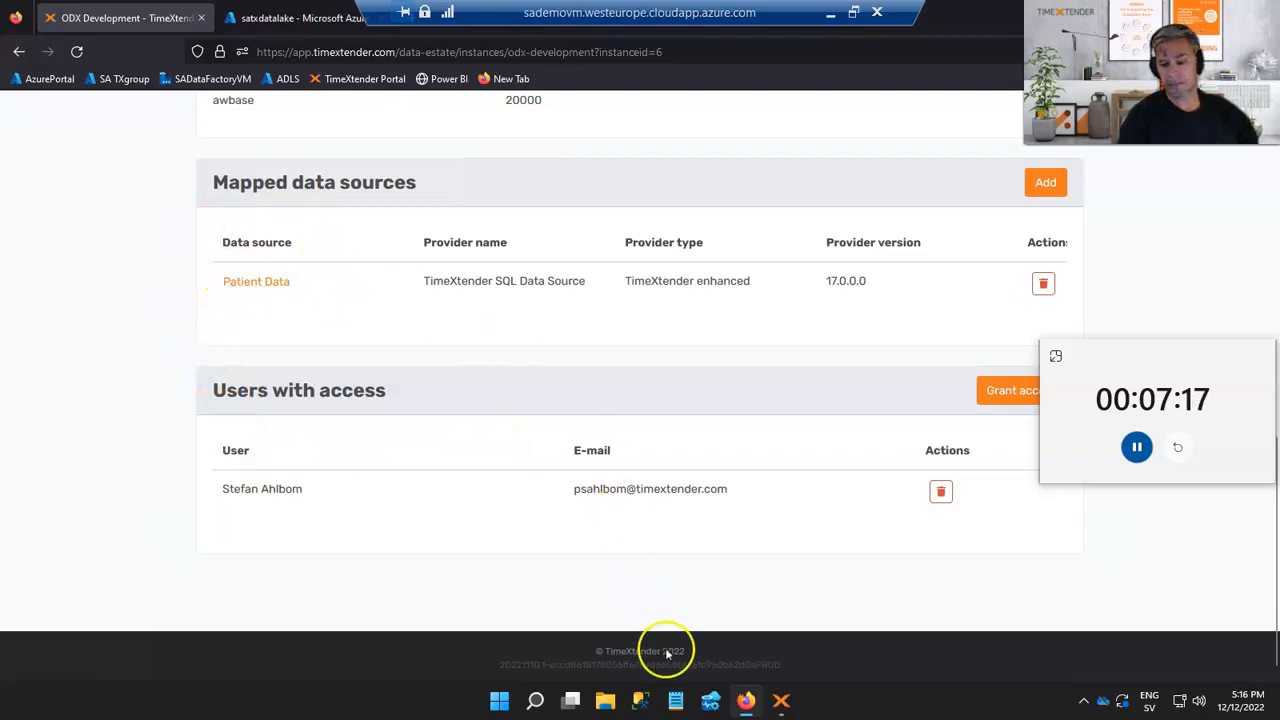
# Switch to the TimeXtender desktop application and open the ODX Development instance
pyautogui.click(781, 701)
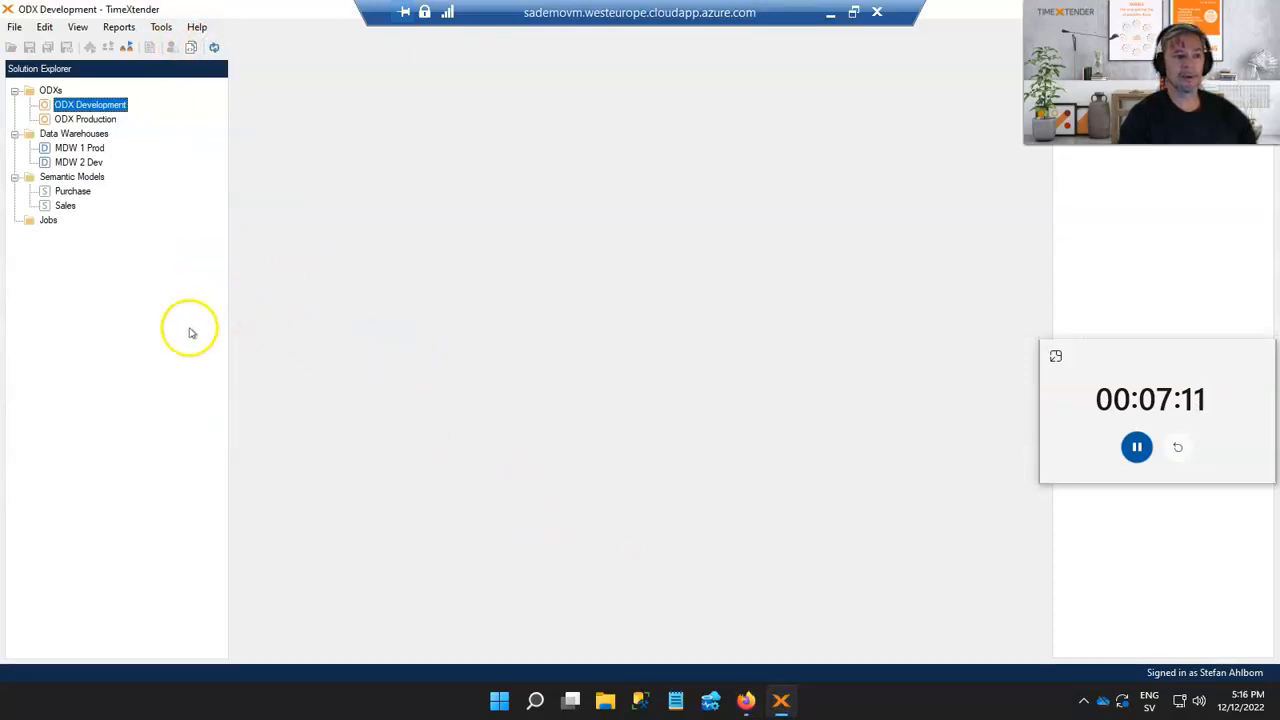
pyautogui.click(102, 106)
pyautogui.rightClick(102, 106)
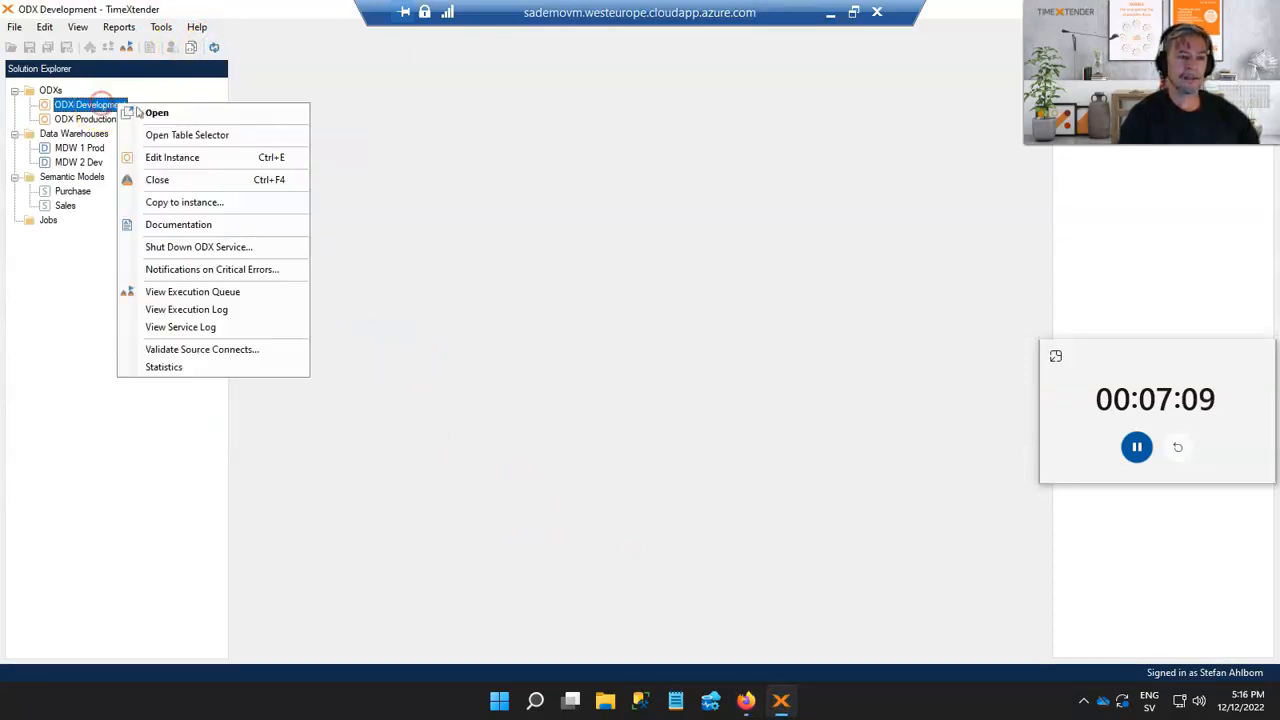
pyautogui.click(155, 111)
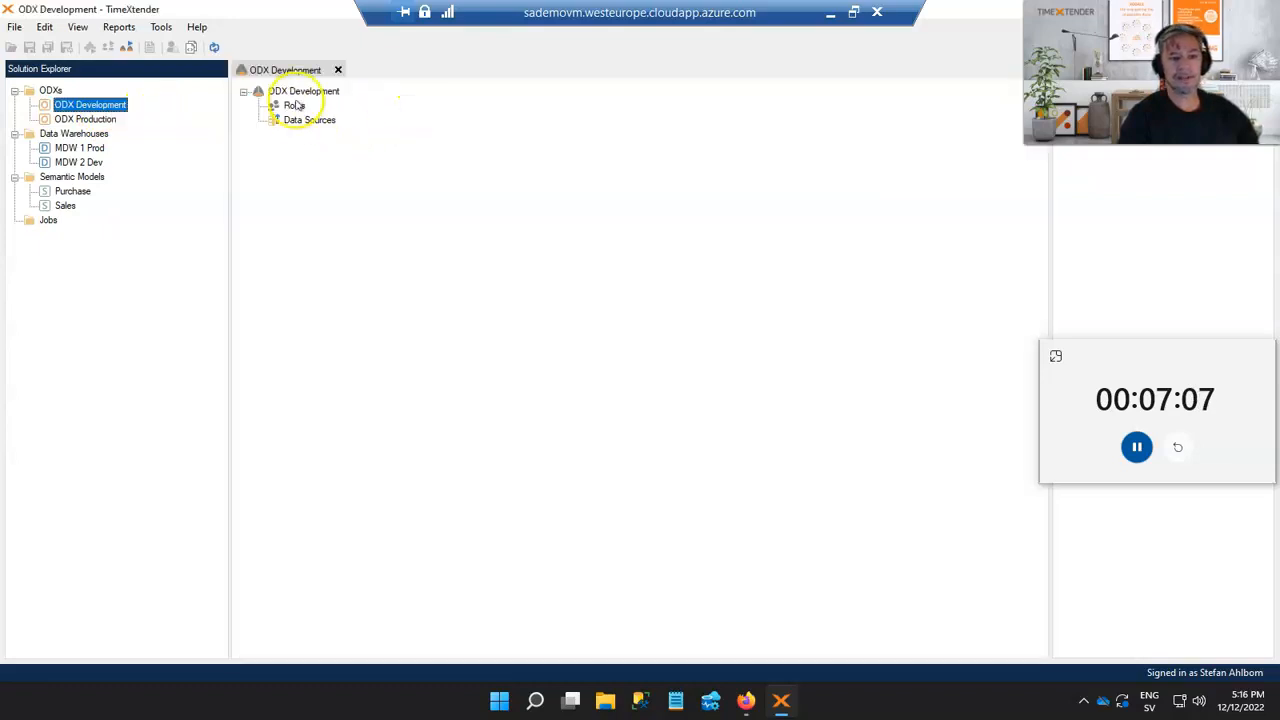
# Create the storage container for the ODX Development instance and test its storage connection
pyautogui.rightClick(117, 107)
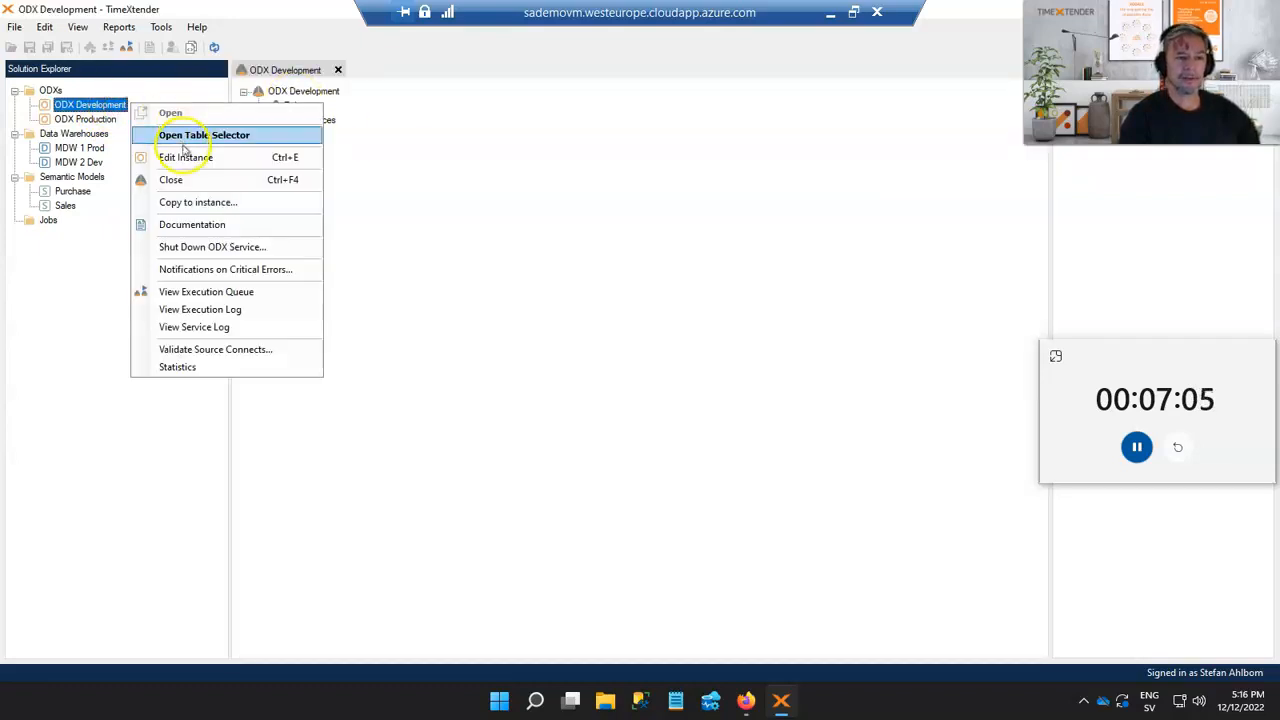
pyautogui.click(186, 157)
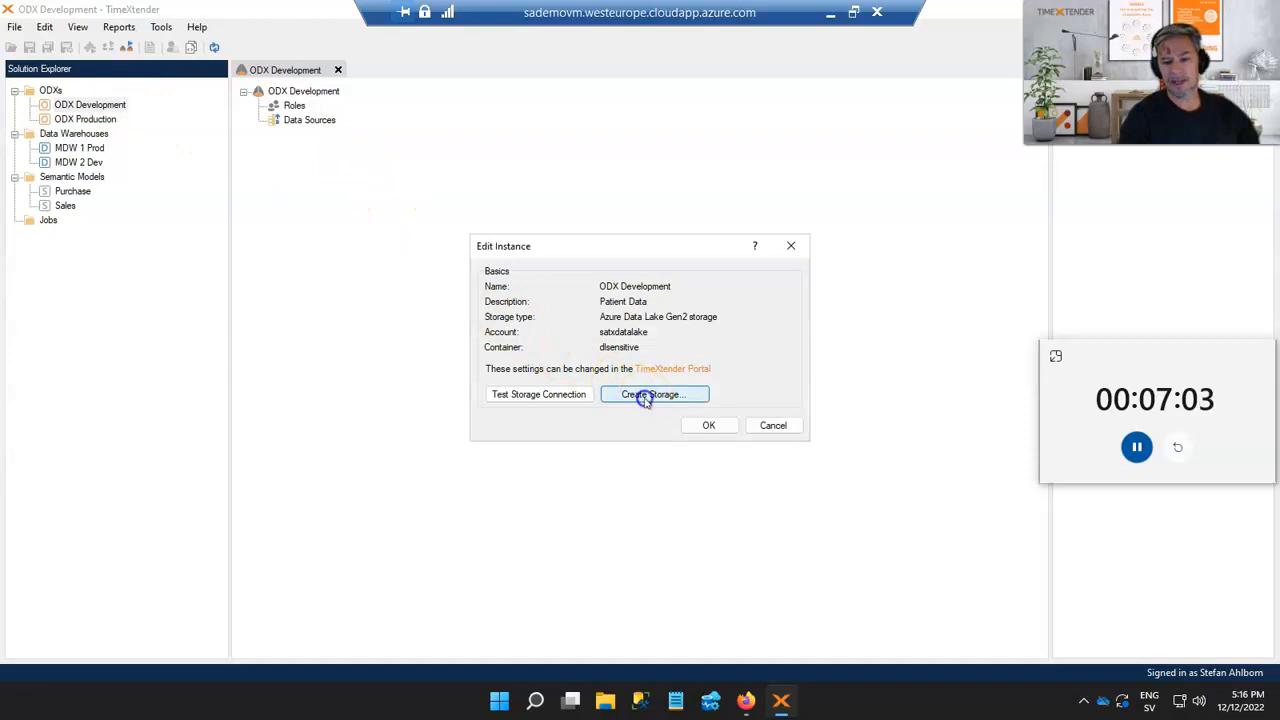
pyautogui.click(706, 401)
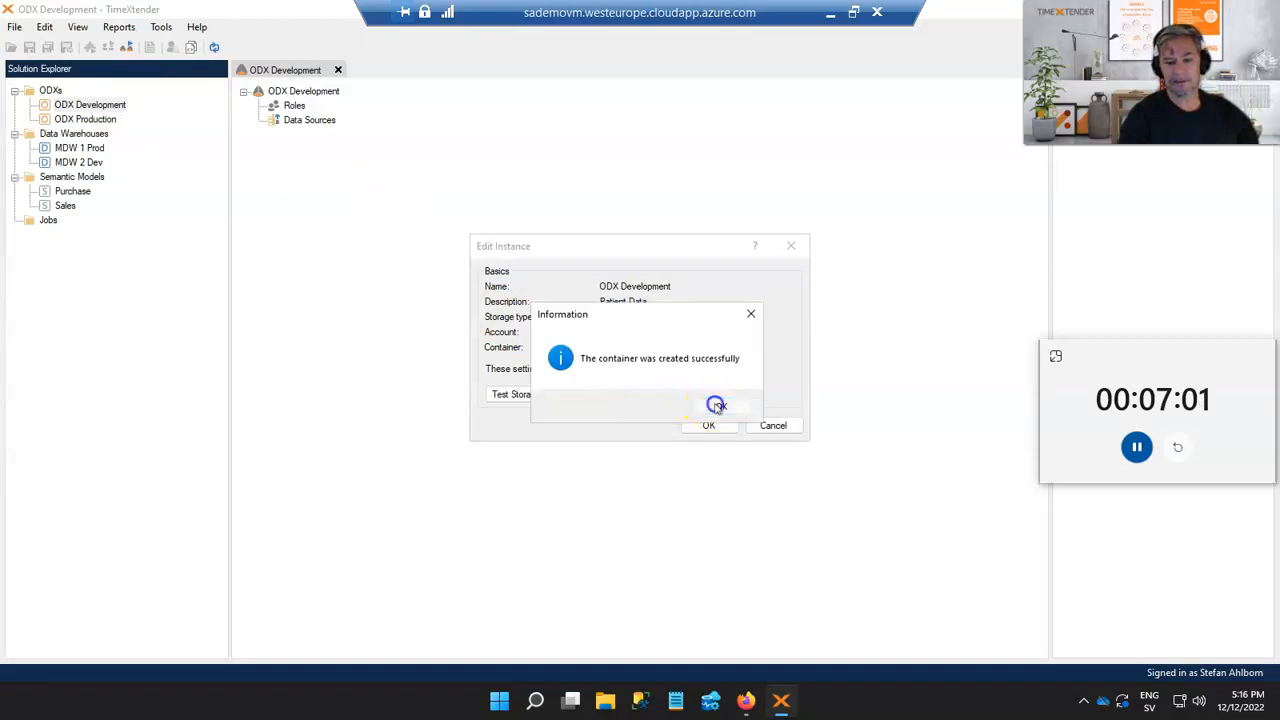
pyautogui.click(531, 393)
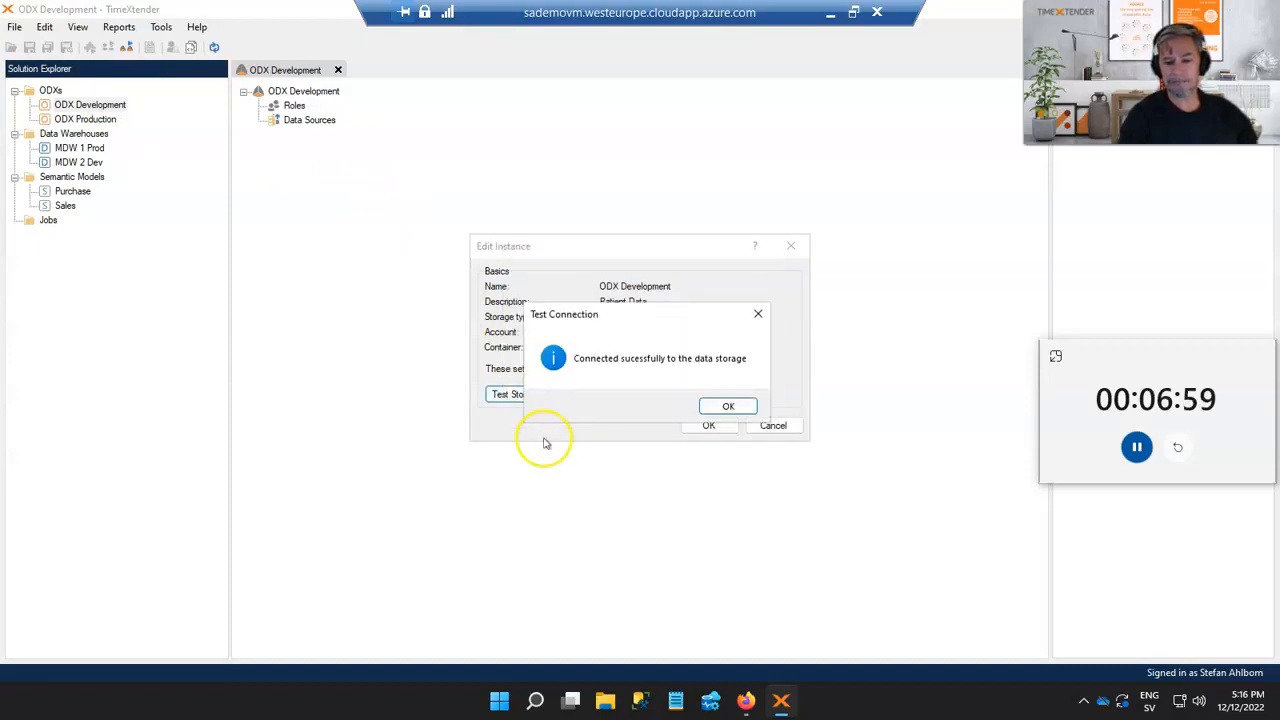
pyautogui.click(716, 404)
pyautogui.click(709, 426)
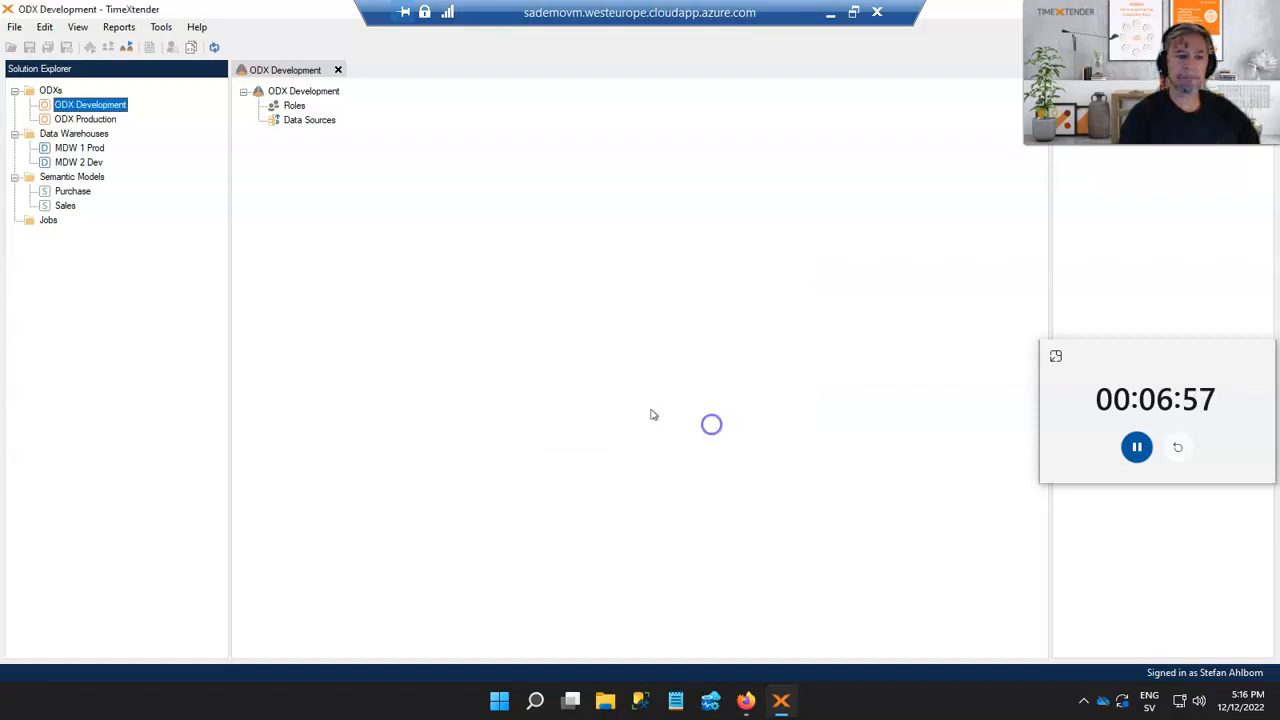
# Add a data source named Patient Data to the ODX, choosing the Patient Data connection
pyautogui.rightClick(315, 122)
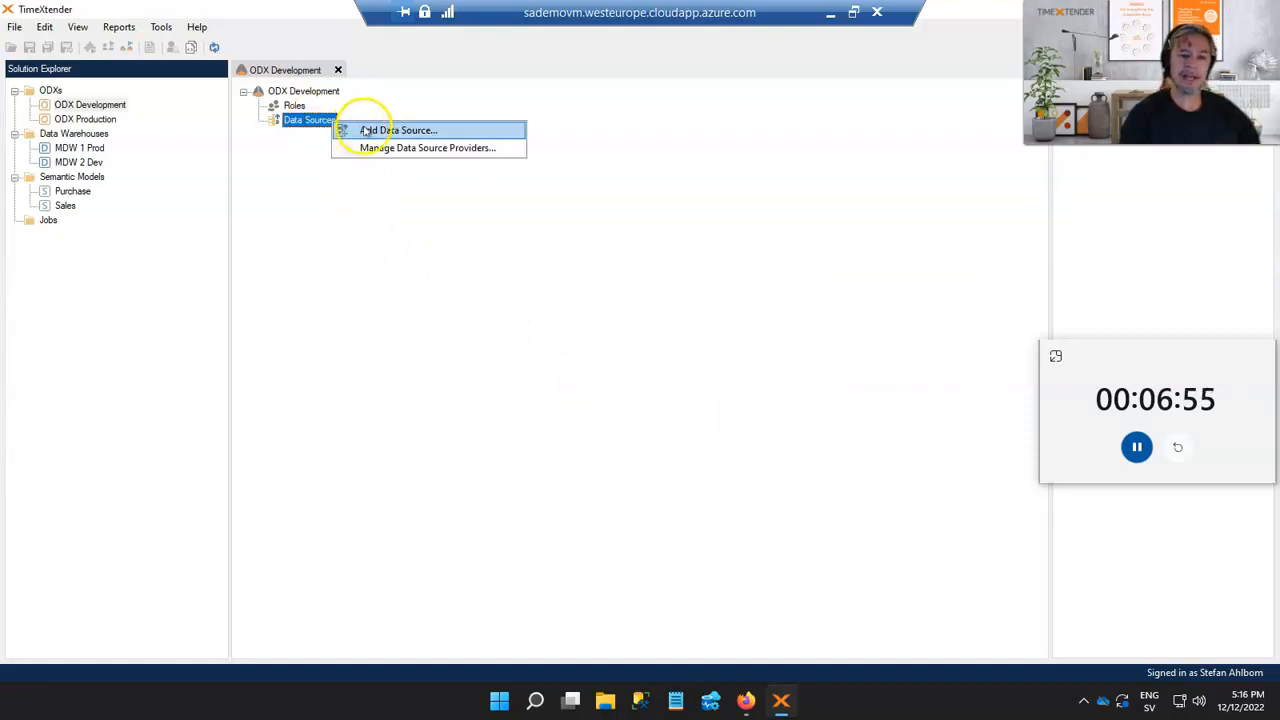
pyautogui.click(364, 130)
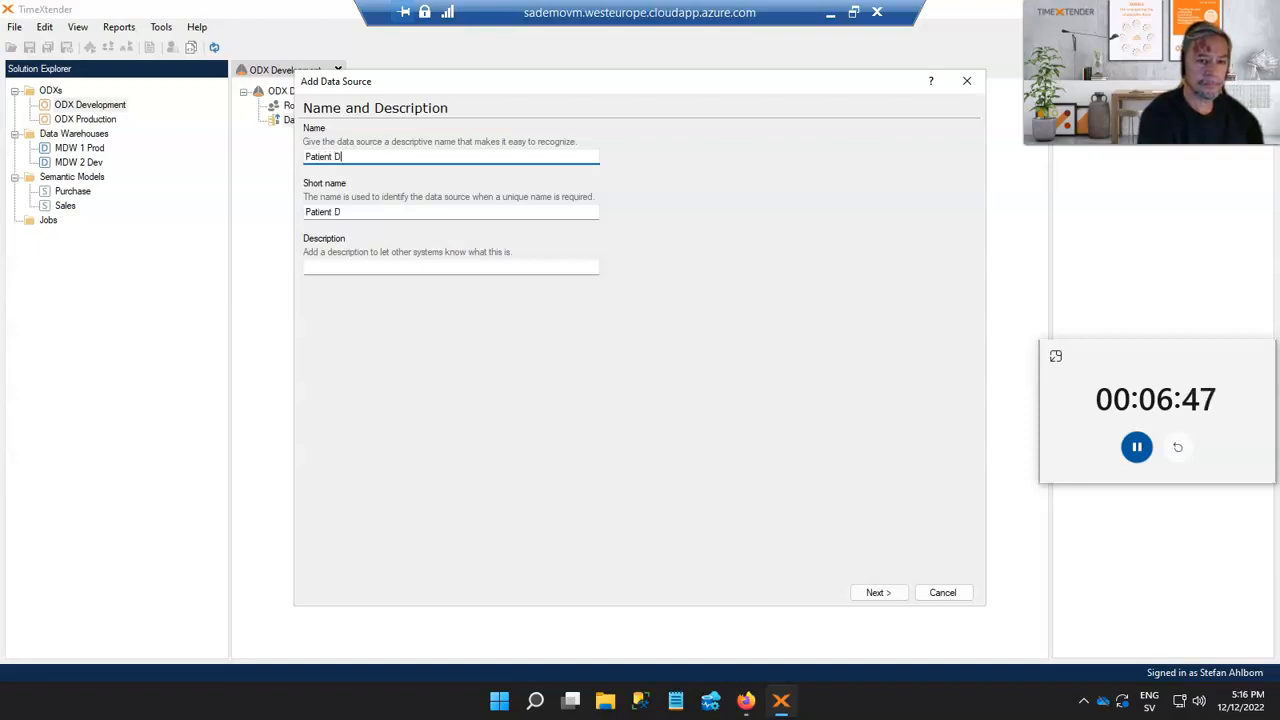
pyautogui.click(877, 592)
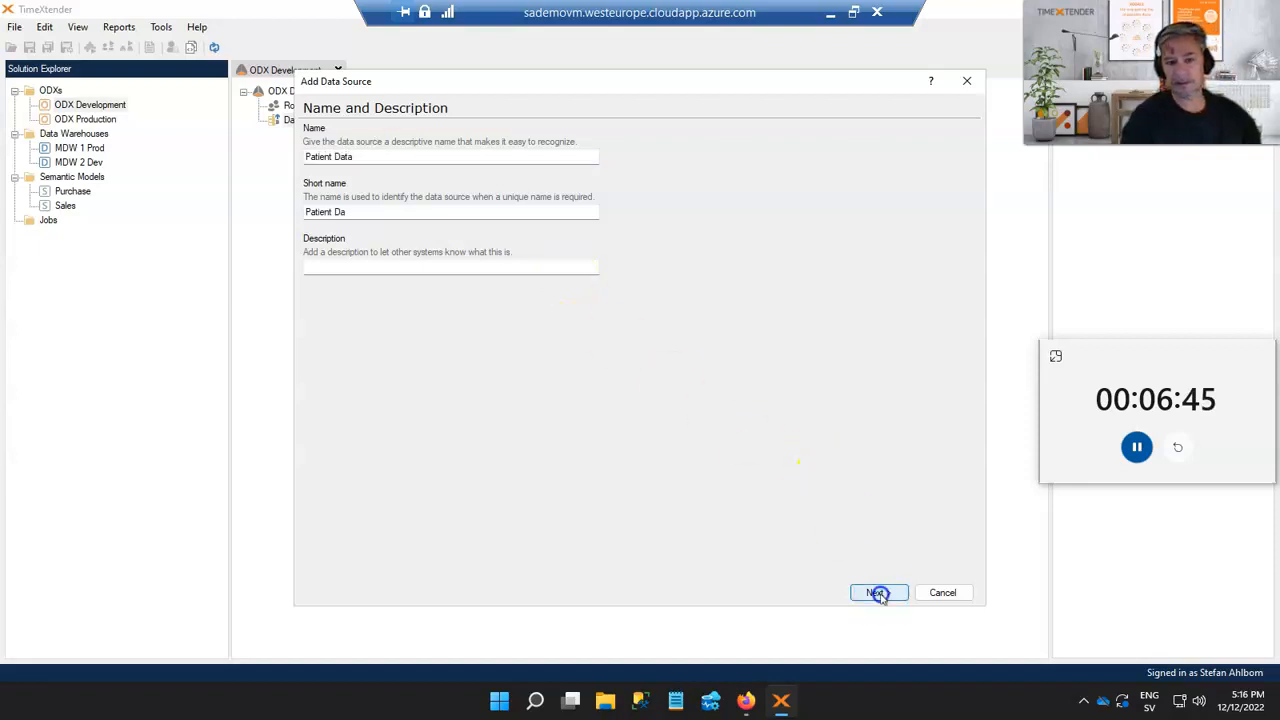
pyautogui.click(339, 158)
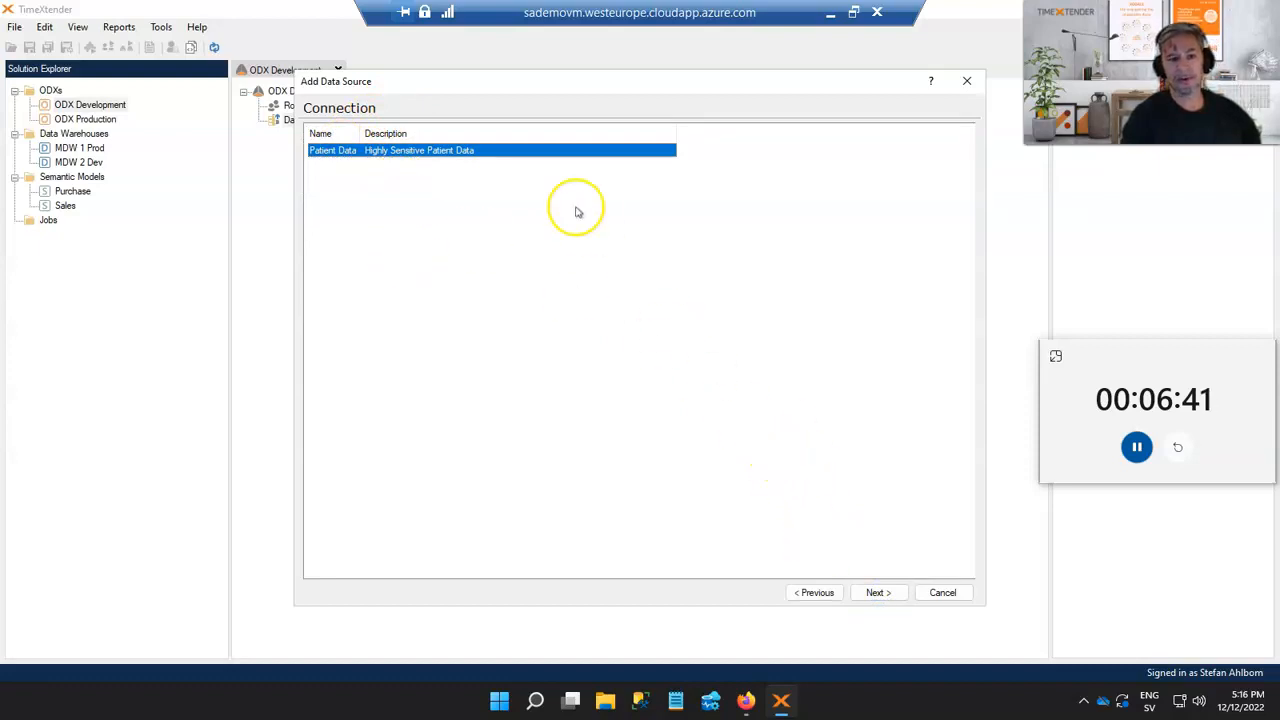
pyautogui.click(894, 597)
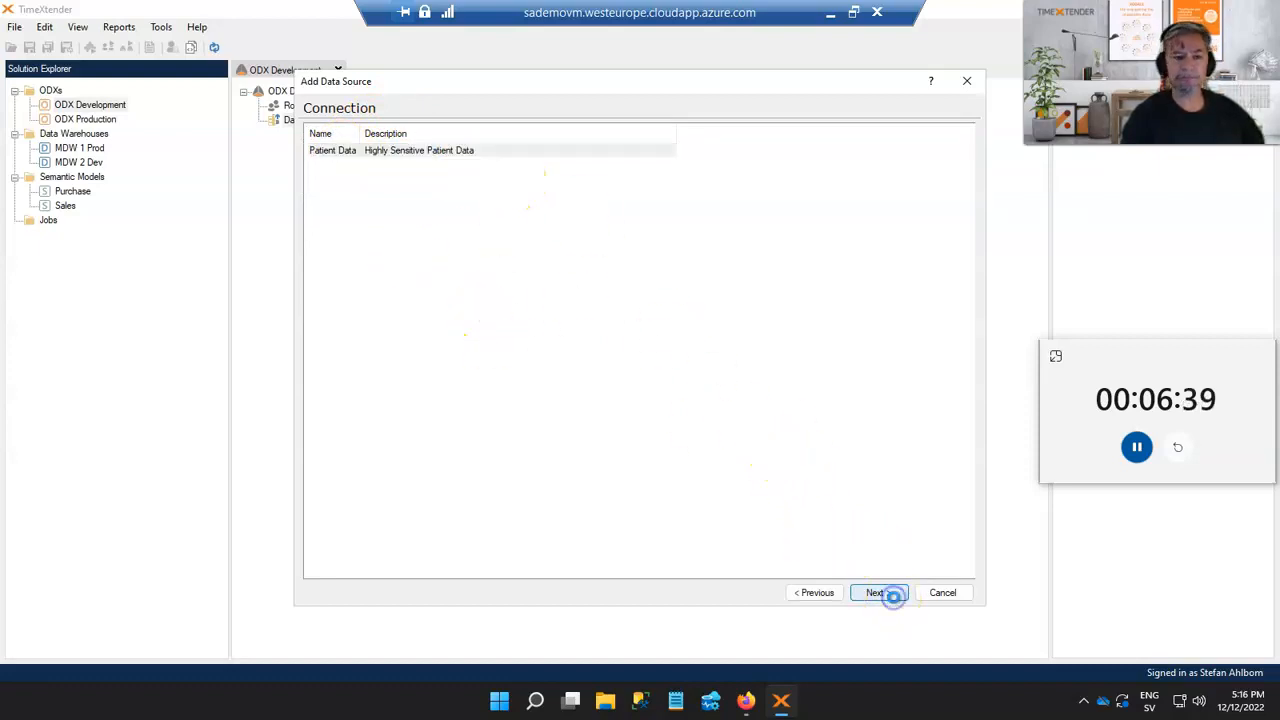
pyautogui.click(388, 185)
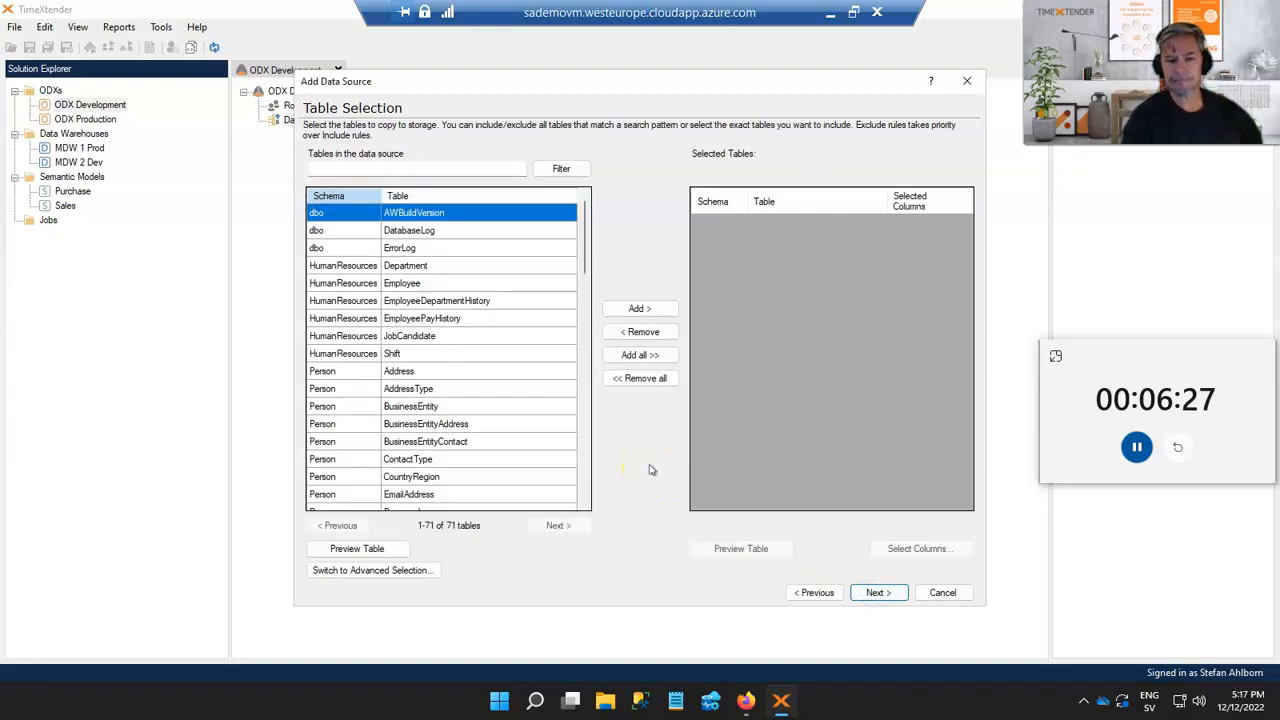
# Add the Person schema tables Address, Person and PersonPhone to the selected tables
pyautogui.scroll(-2, 435, 290)
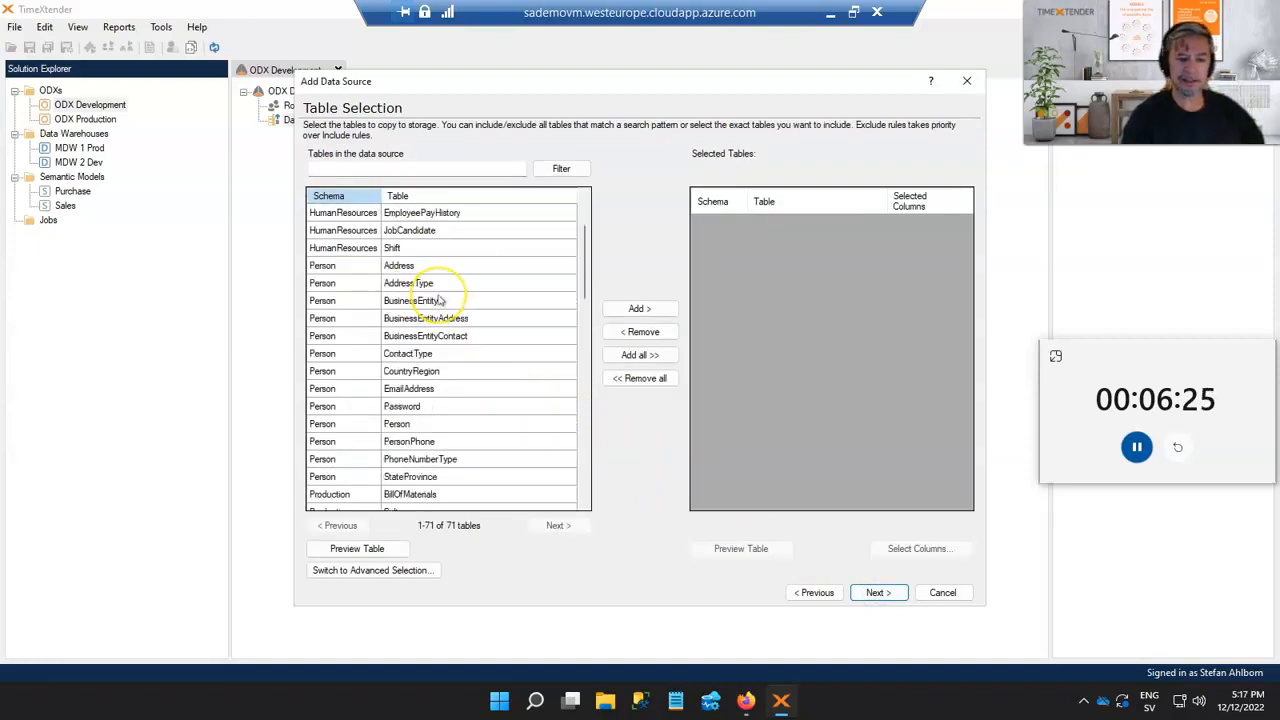
pyautogui.scroll(-1, 440, 300)
pyautogui.click(343, 216)
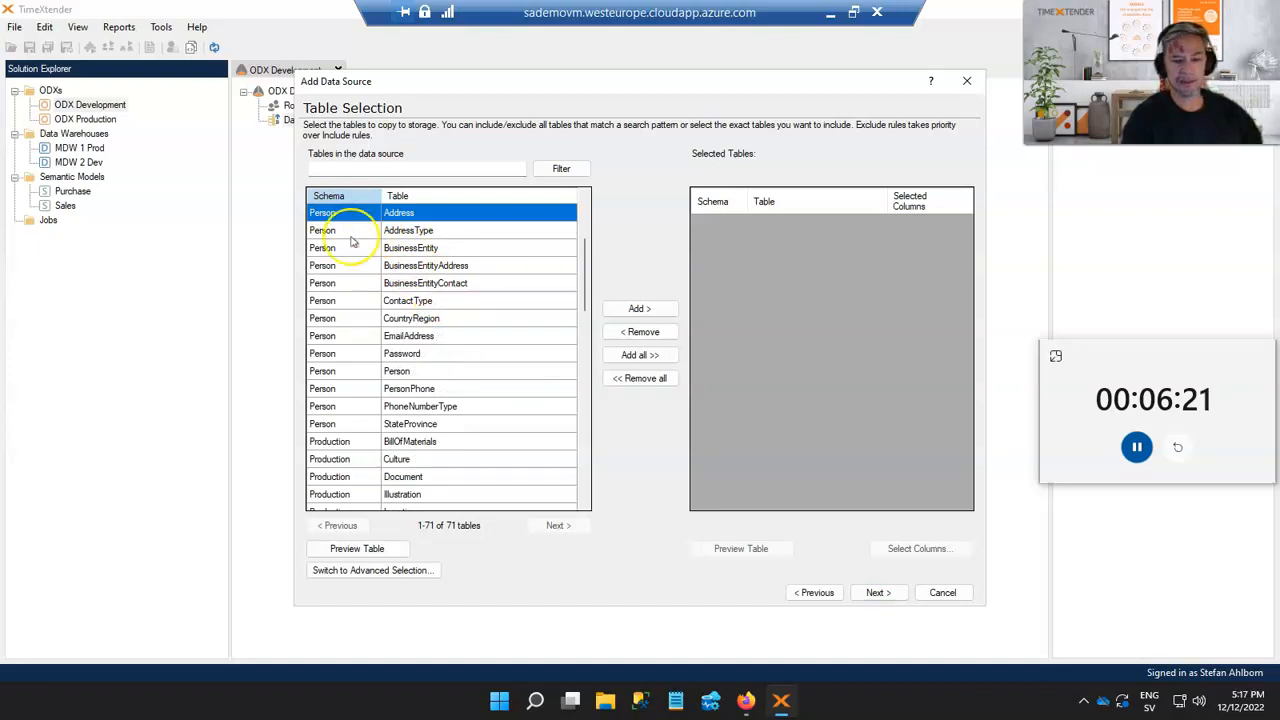
pyautogui.keyDown('ctrl'); pyautogui.click(343, 371); pyautogui.keyUp('ctrl')
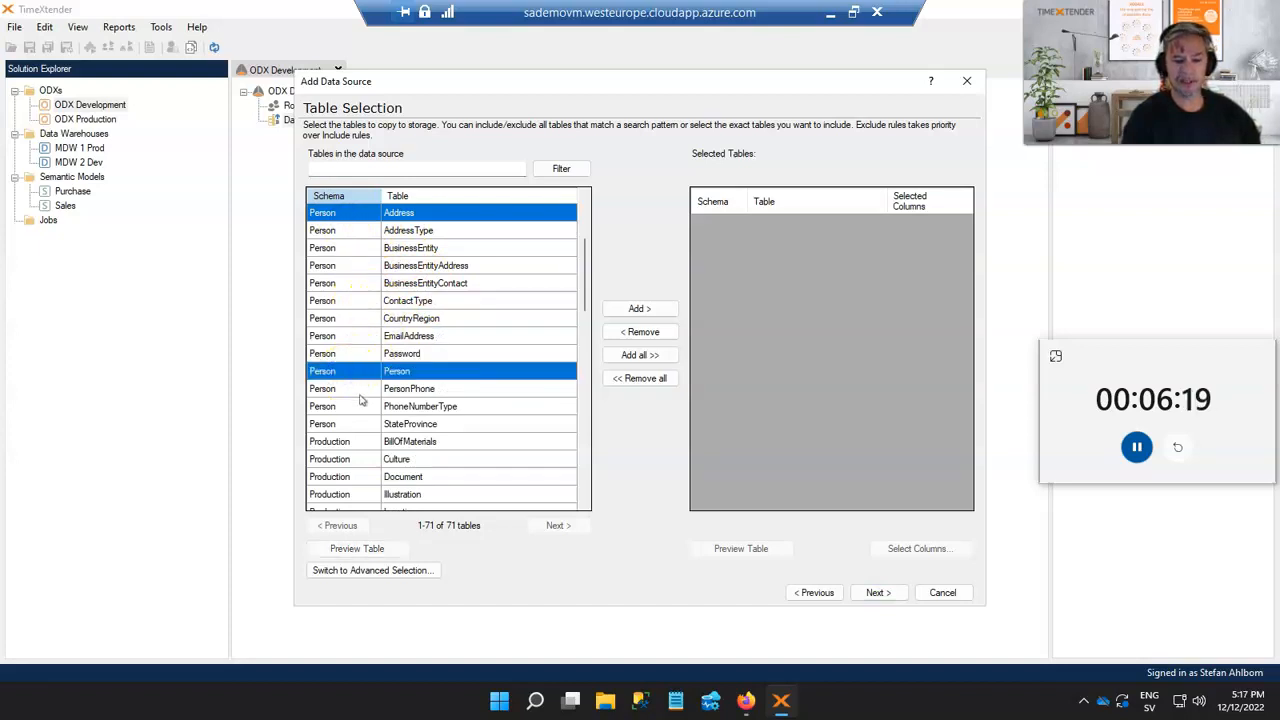
pyautogui.keyDown('ctrl'); pyautogui.click(358, 390); pyautogui.keyUp('ctrl')
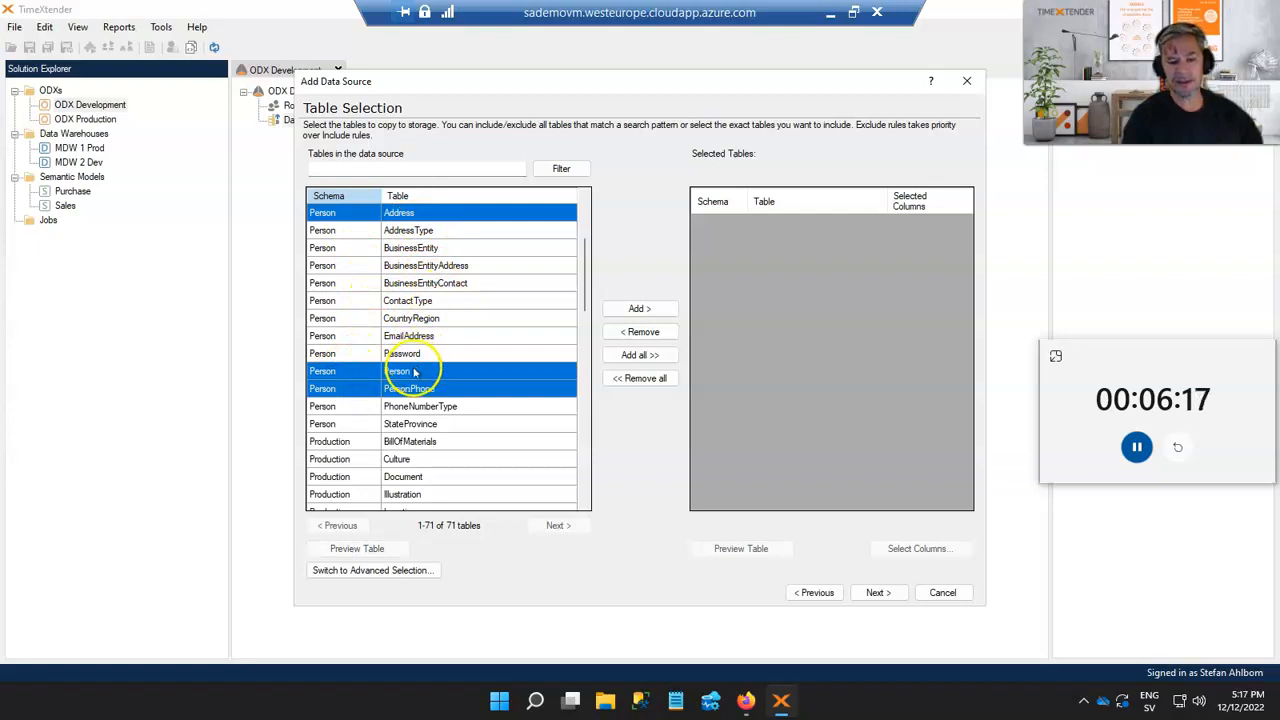
pyautogui.click(650, 312)
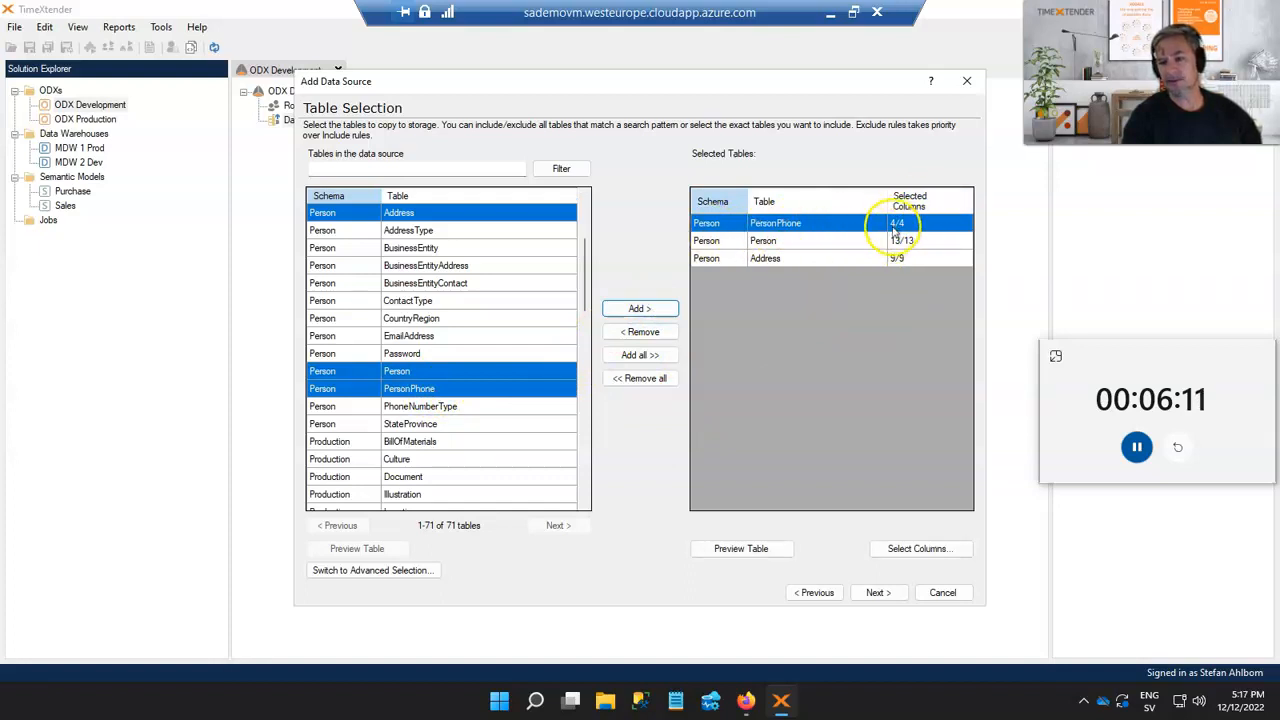
# Exclude the EmailPromotion column from the Person.Person table in the column selection
pyautogui.click(715, 244)
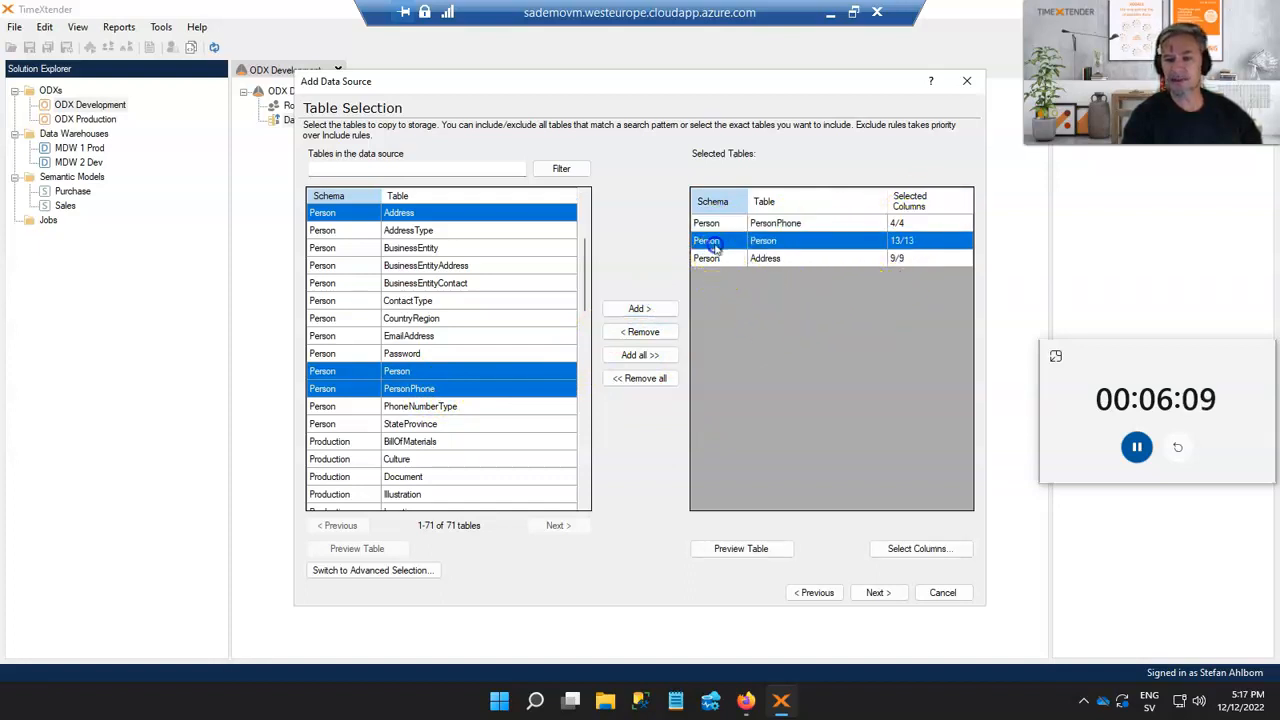
pyautogui.click(916, 550)
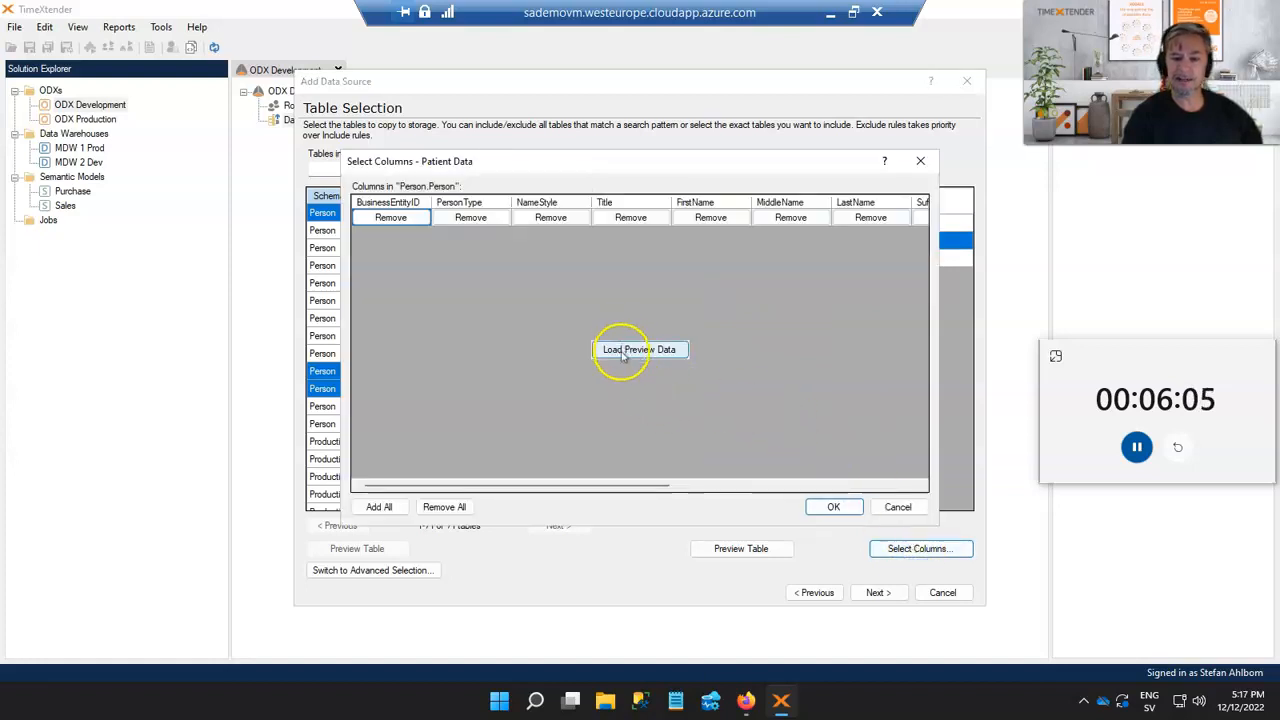
pyautogui.click(622, 354)
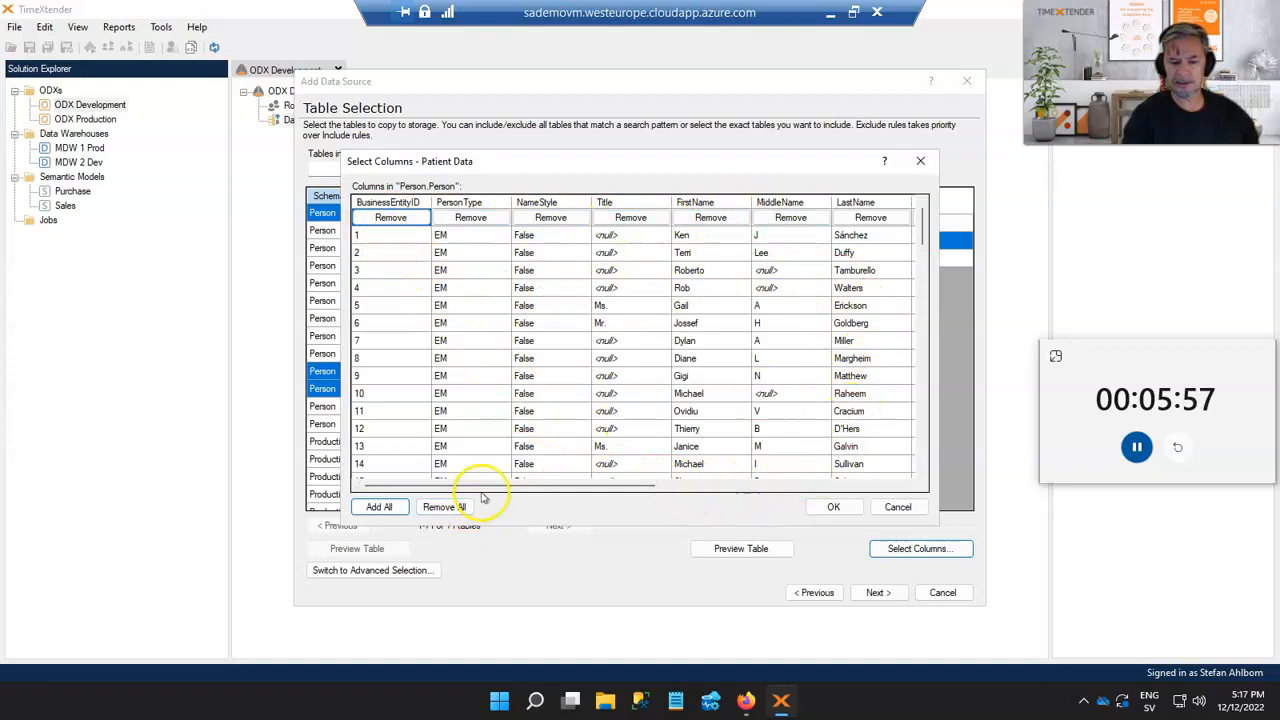
pyautogui.moveTo(489, 487); pyautogui.dragTo(770, 478)
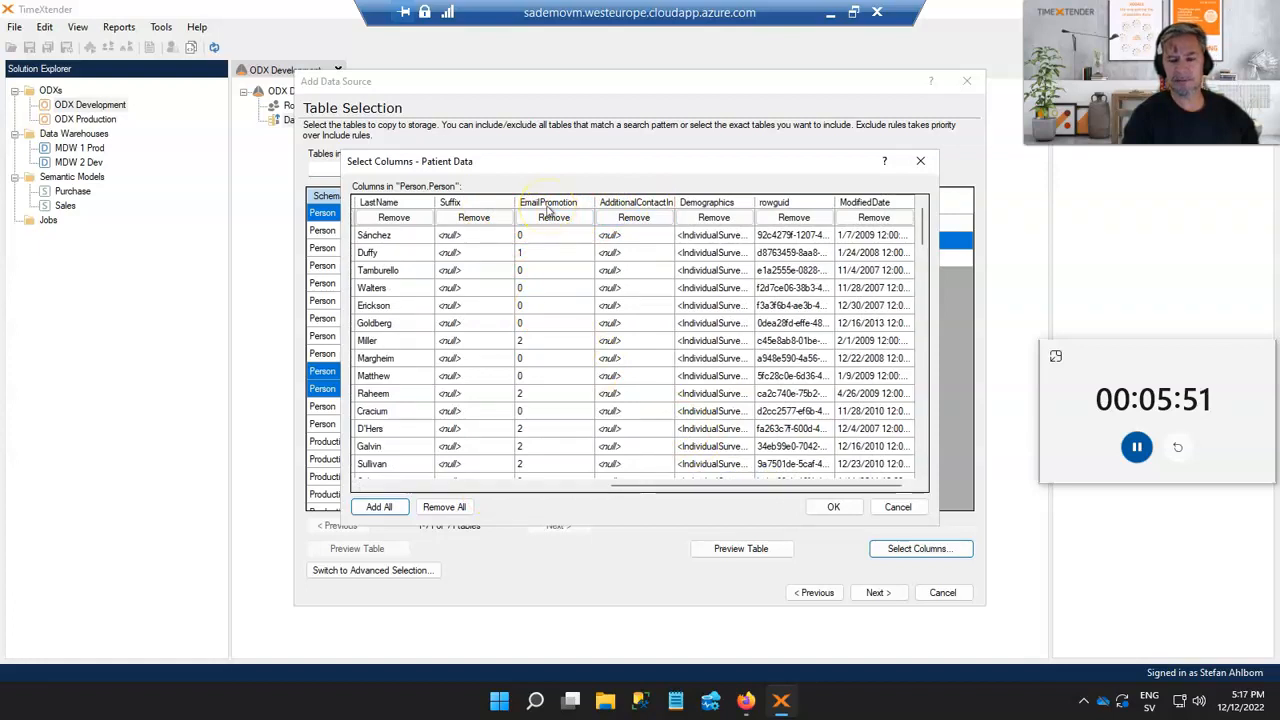
pyautogui.click(553, 217)
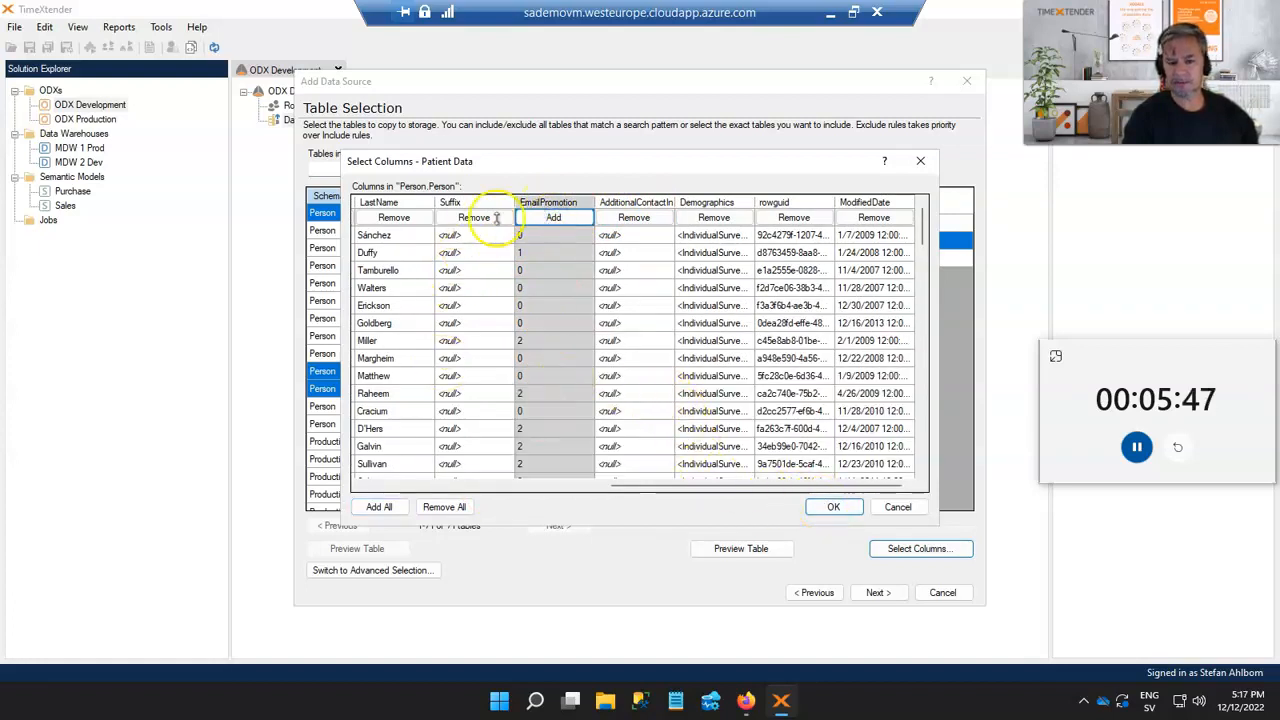
pyautogui.click(833, 508)
# Finish the wizard and add a transfer task named Transf Patient covering all tables in the data source
pyautogui.click(874, 592)
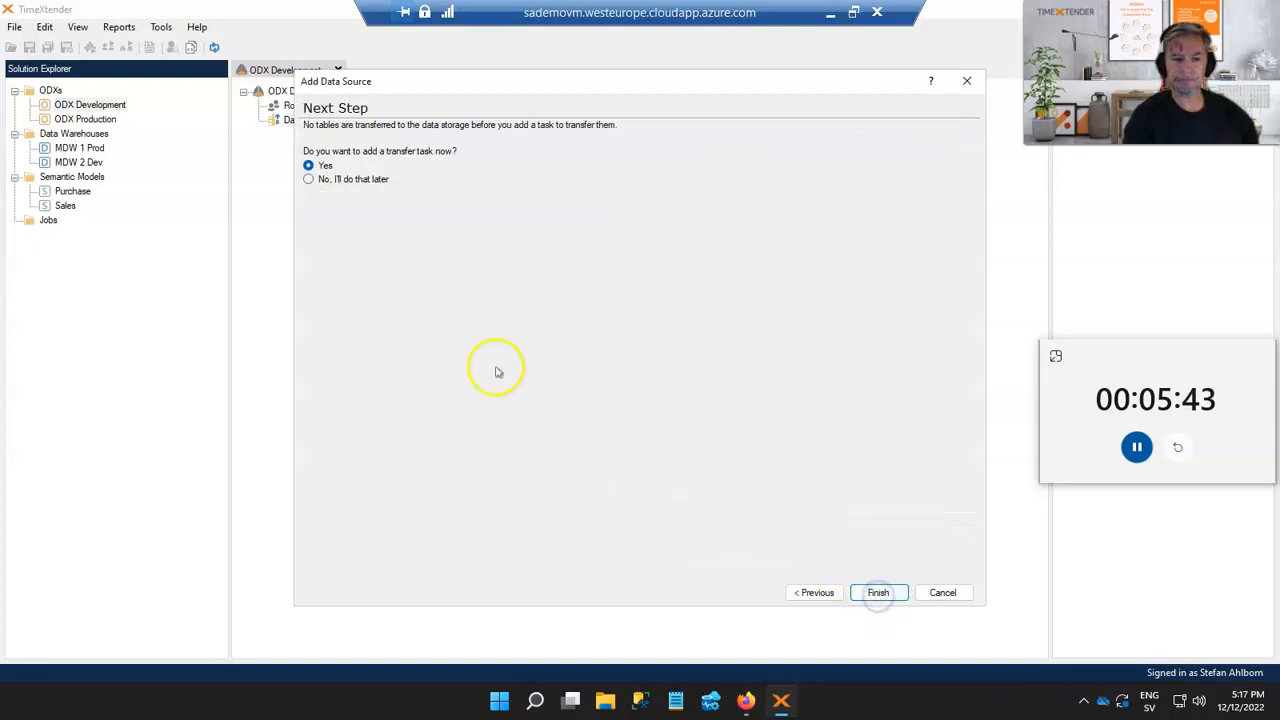
pyautogui.click(884, 591)
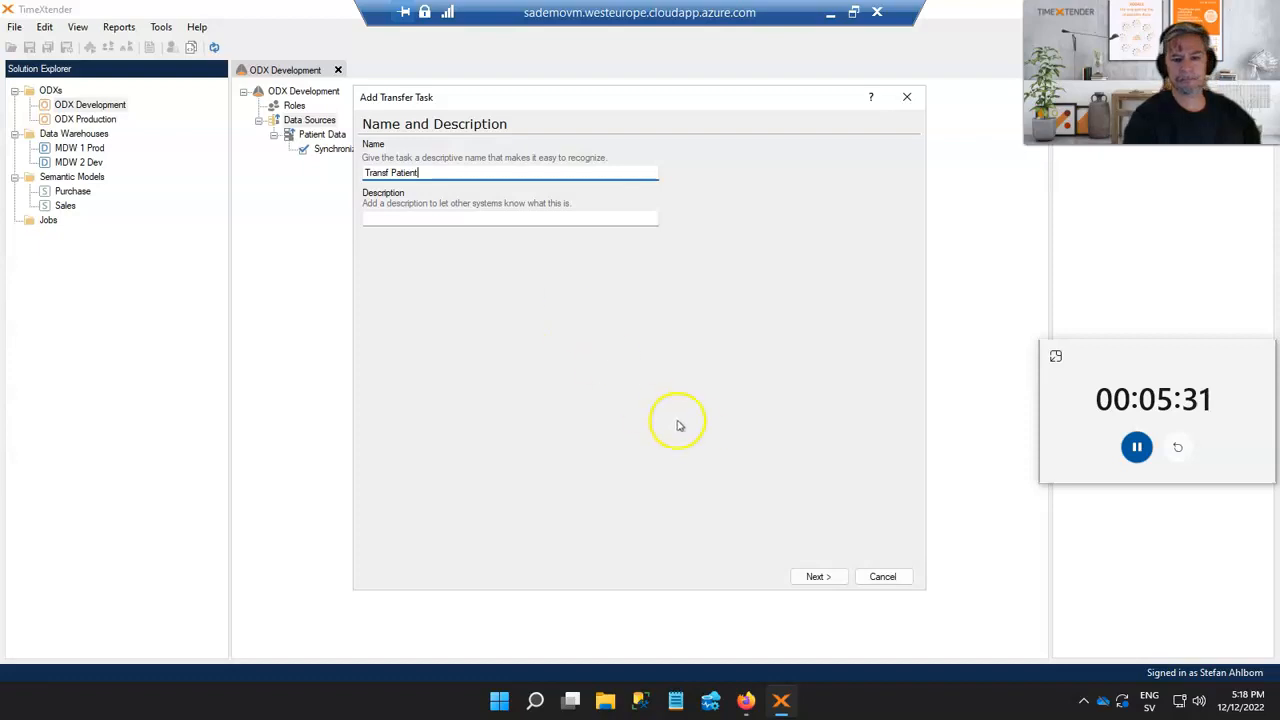
pyautogui.click(816, 576)
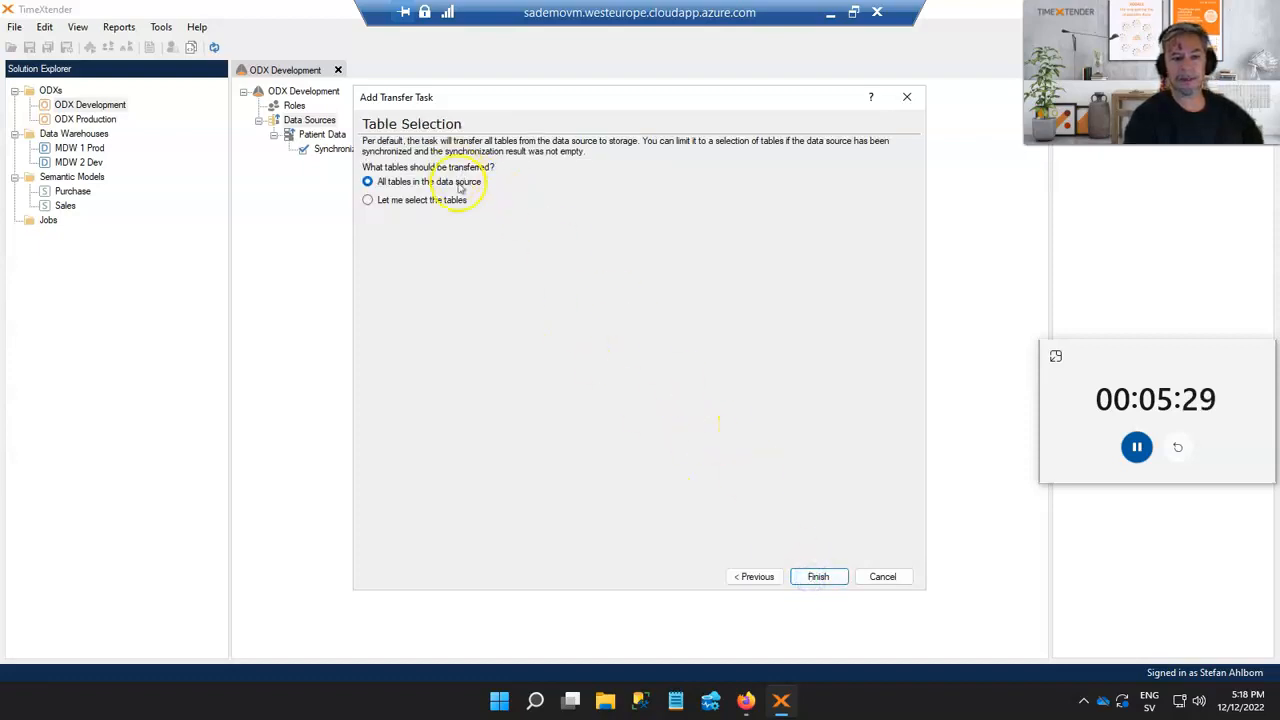
pyautogui.click(816, 576)
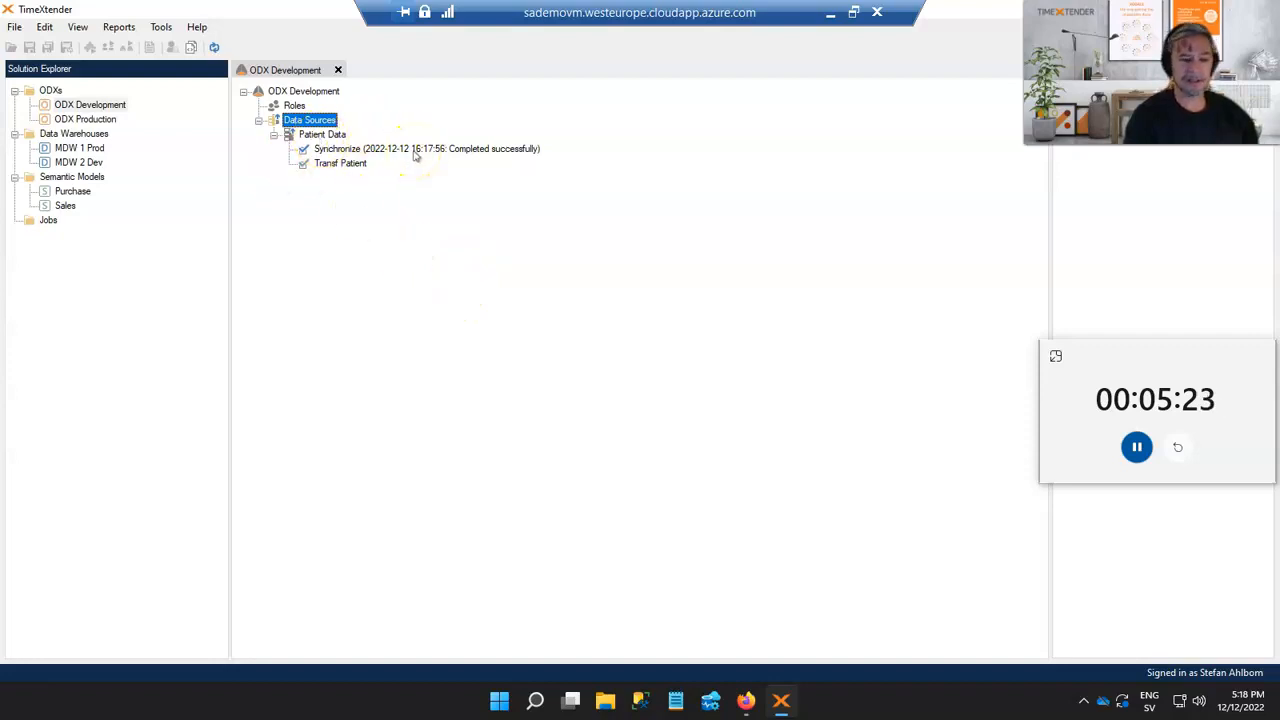
# Execute the Transf Patient transfer task
pyautogui.rightClick(352, 163)
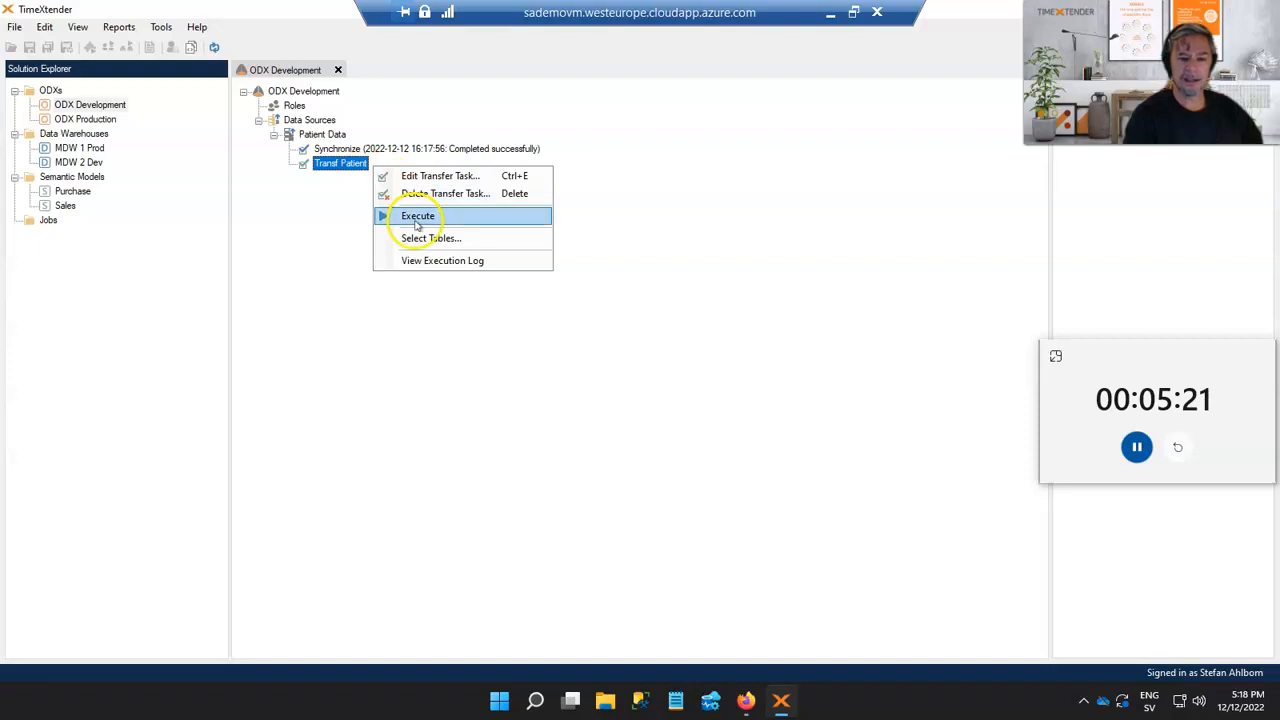
pyautogui.click(417, 224)
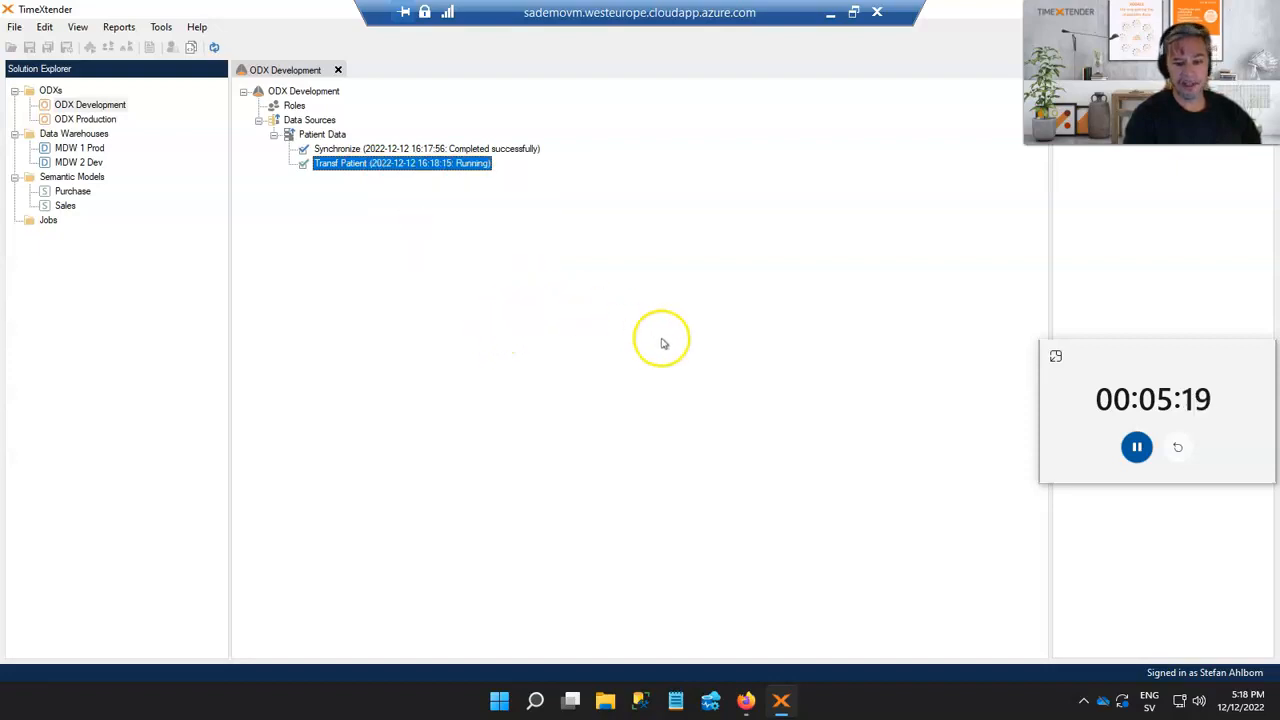
# Browse the dlsensitive container in the Azure storage browser into the Patient Data person_address folder
pyautogui.click(746, 700)
pyautogui.click(268, 17)
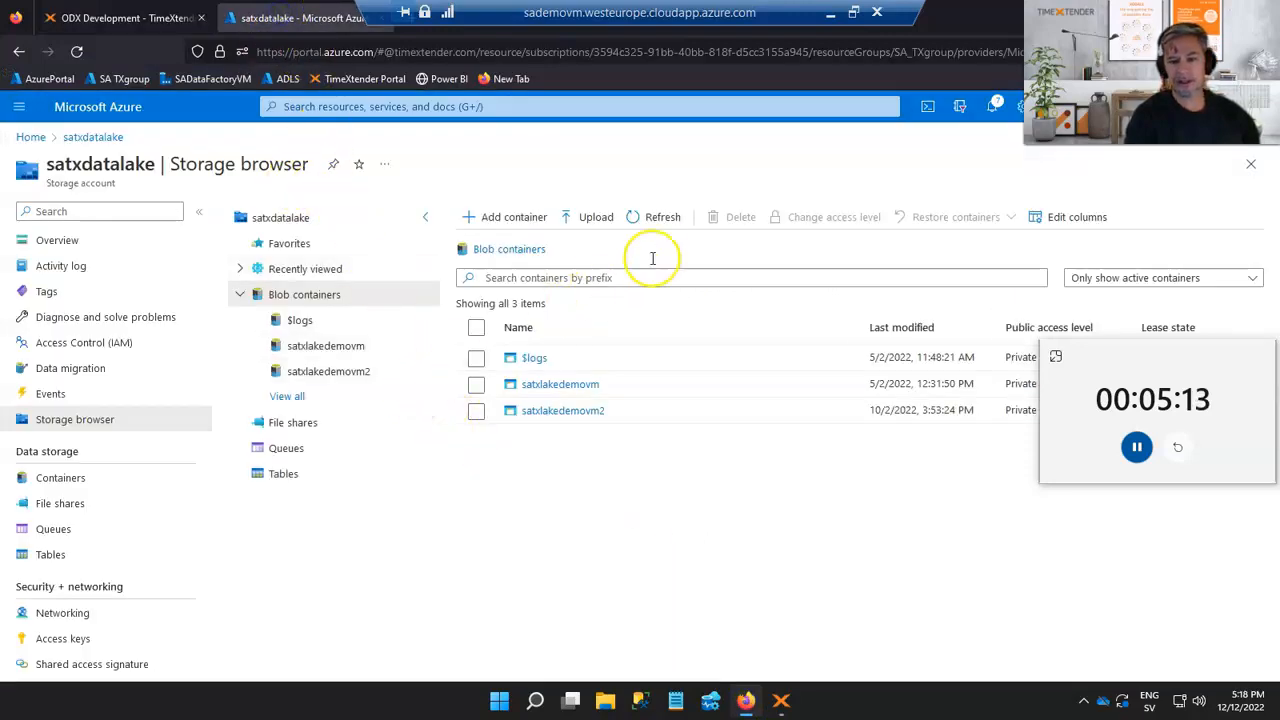
pyautogui.click(660, 218)
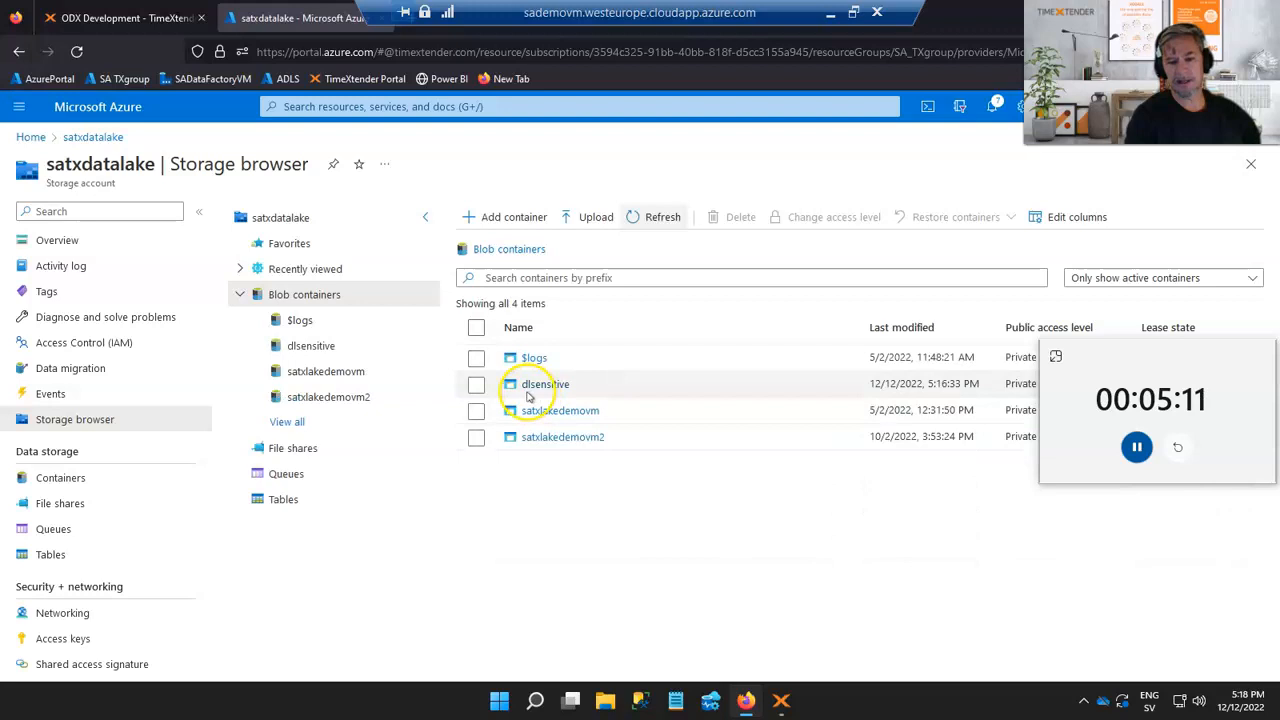
pyautogui.click(545, 386)
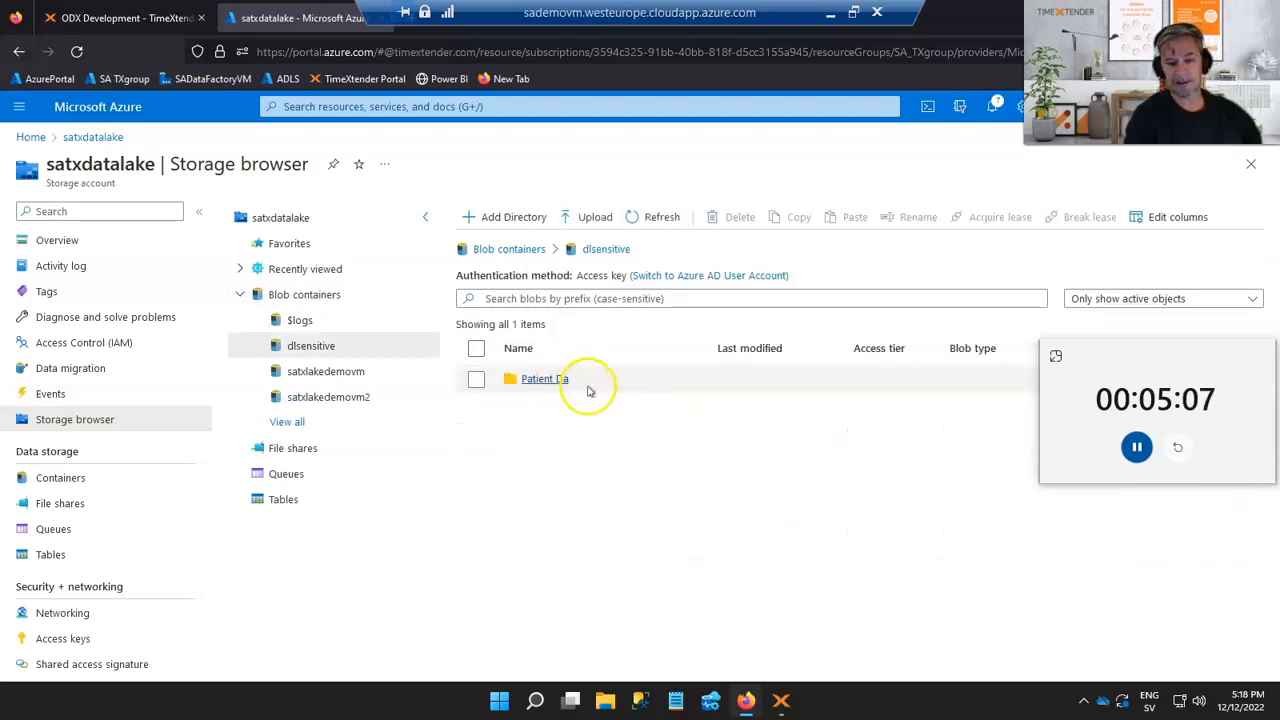
pyautogui.click(541, 382)
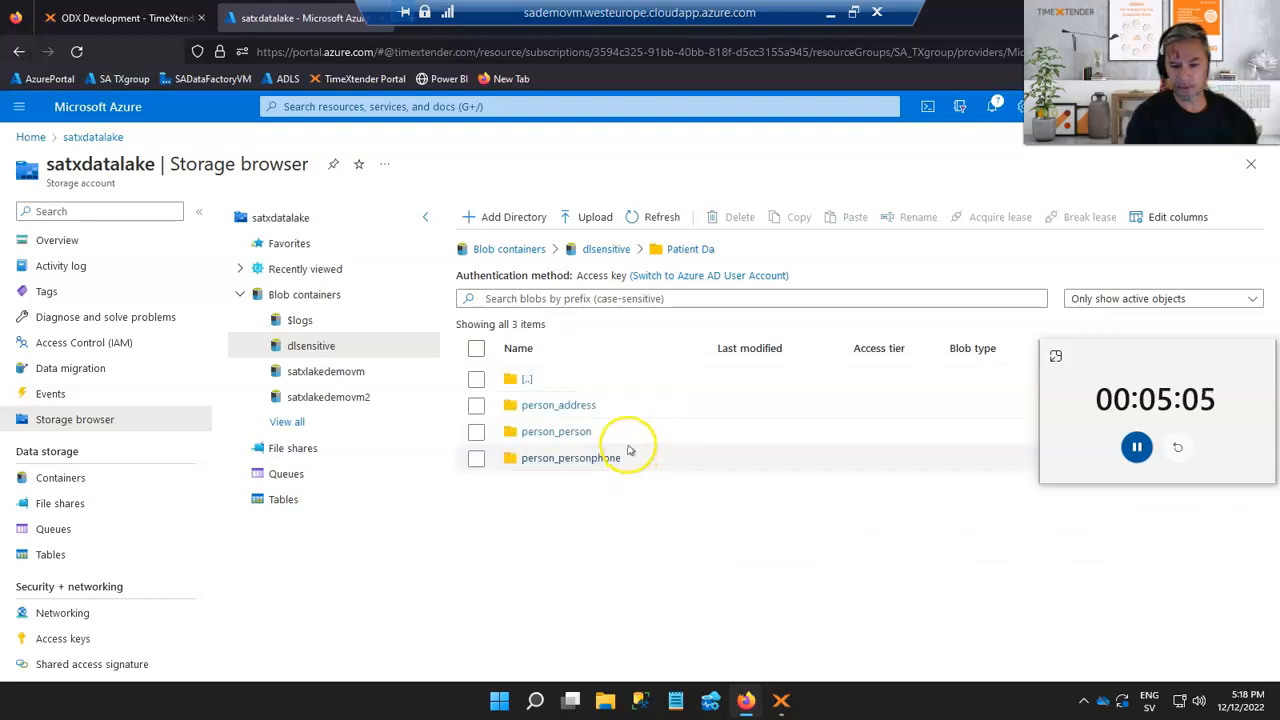
pyautogui.click(587, 410)
pyautogui.click(593, 408)
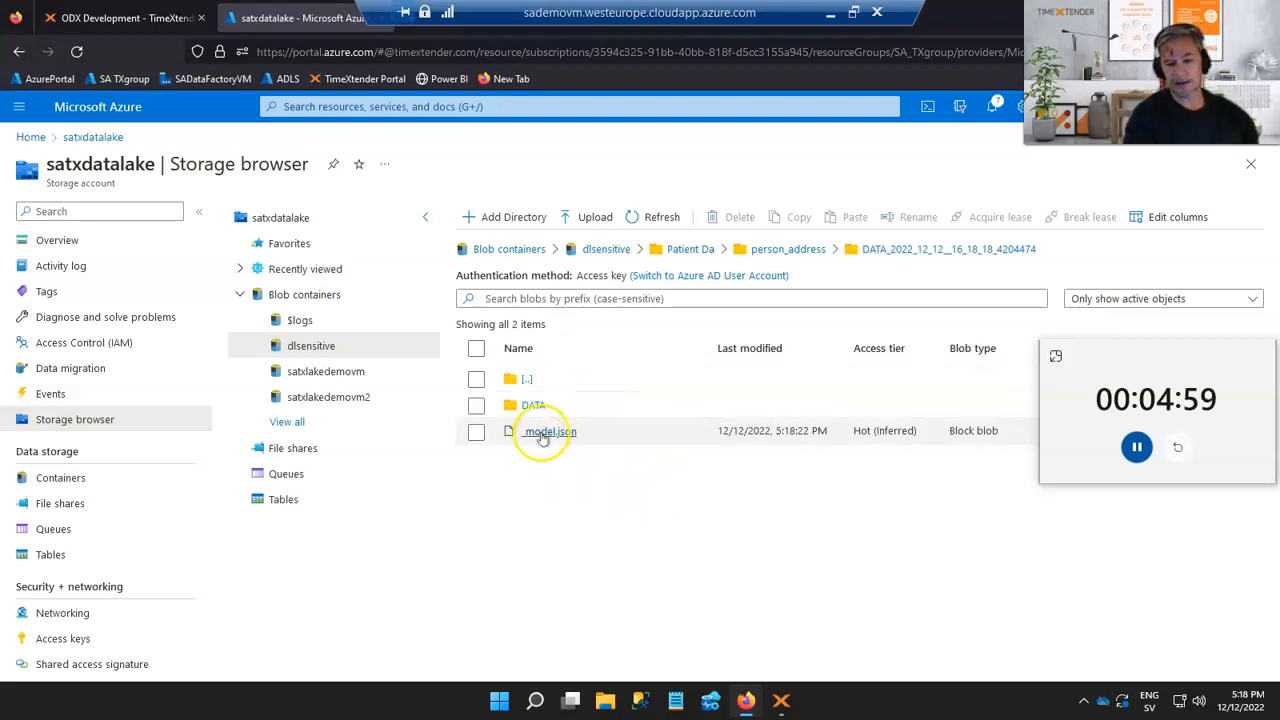
# Open the _model.json file in the person_address folder for viewing, then browse into its DATA folder
pyautogui.rightClick(540, 436)
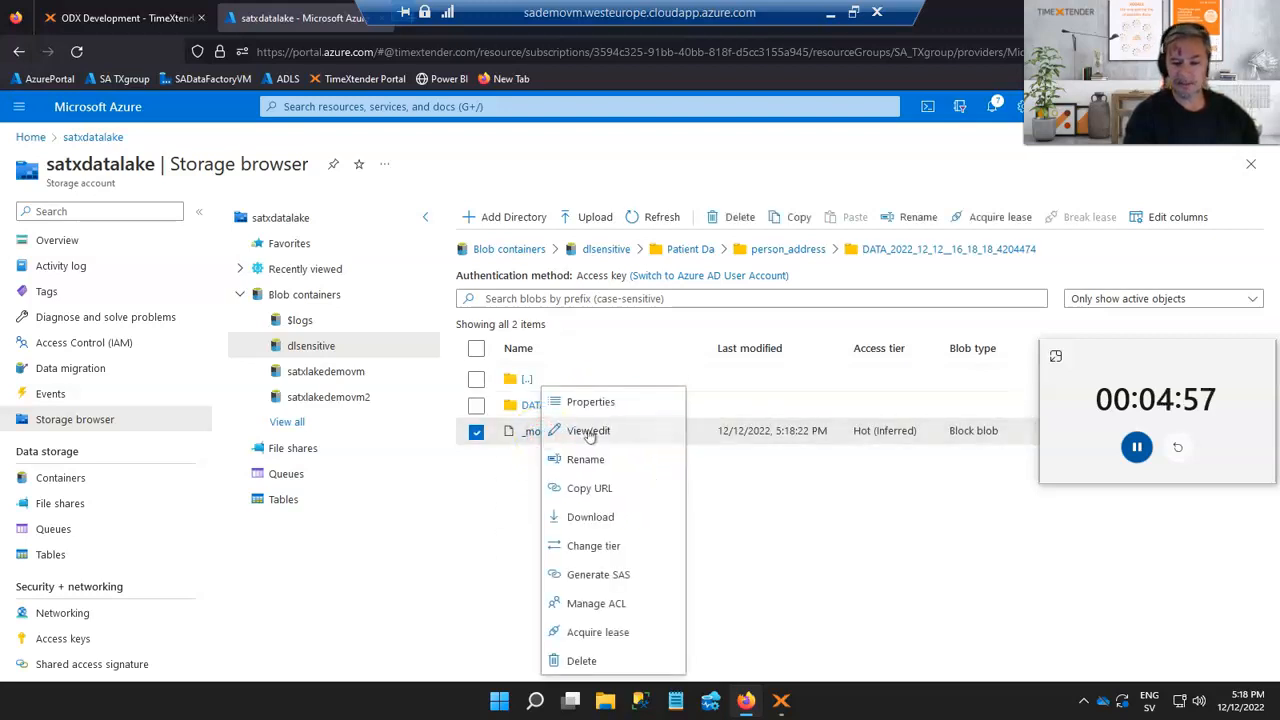
pyautogui.click(540, 431)
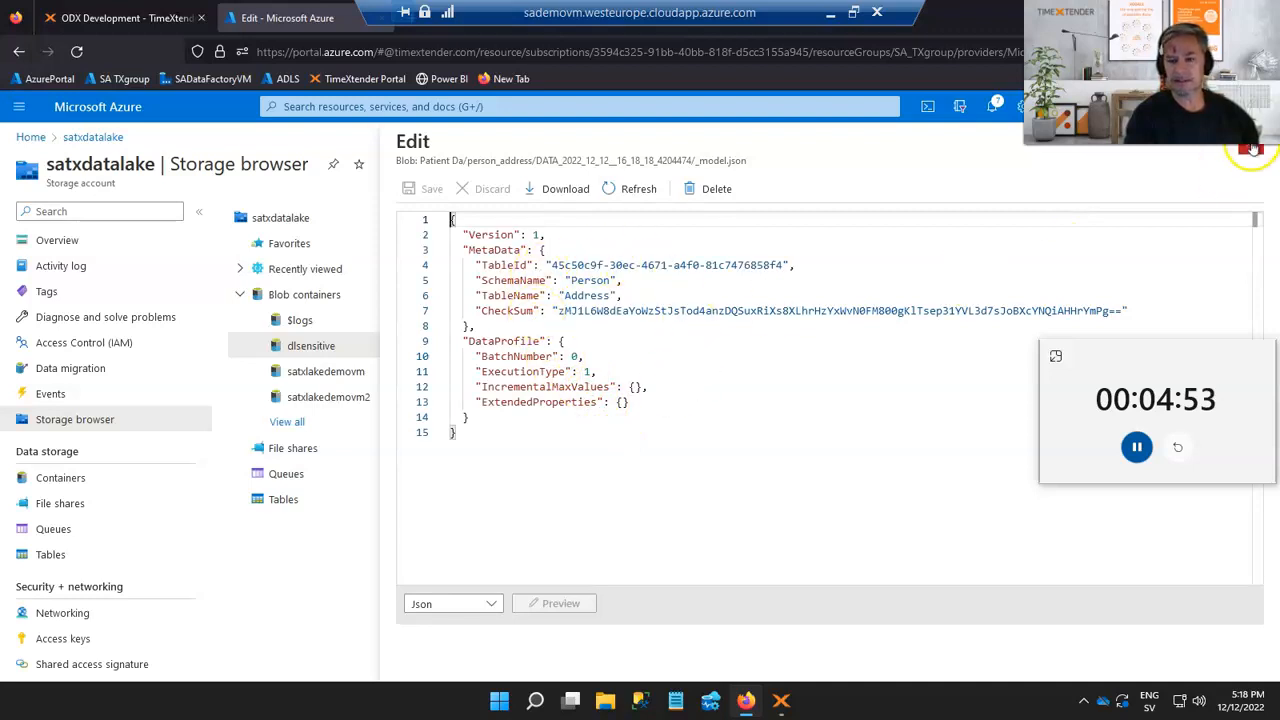
pyautogui.click(1251, 150)
pyautogui.click(534, 403)
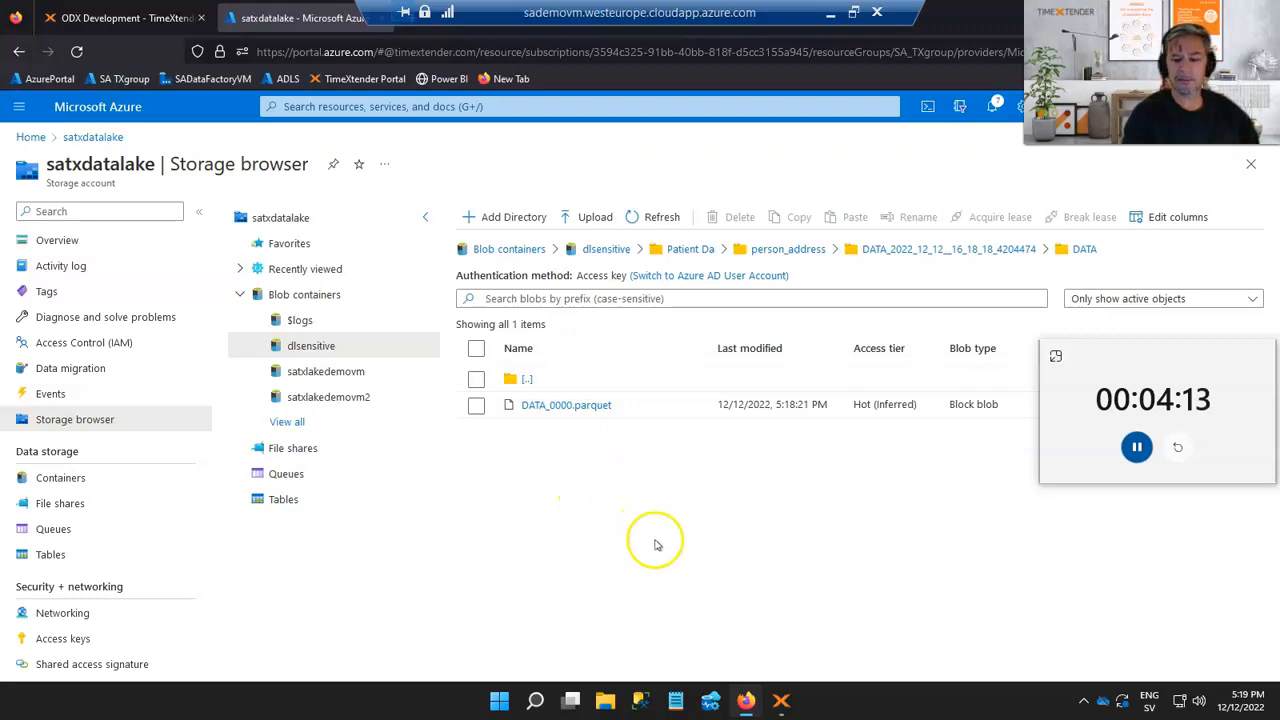
# Open the incremental load setup for Patient Data and add a rule for columns containing modifieddate (ignore case)
pyautogui.click(781, 703)
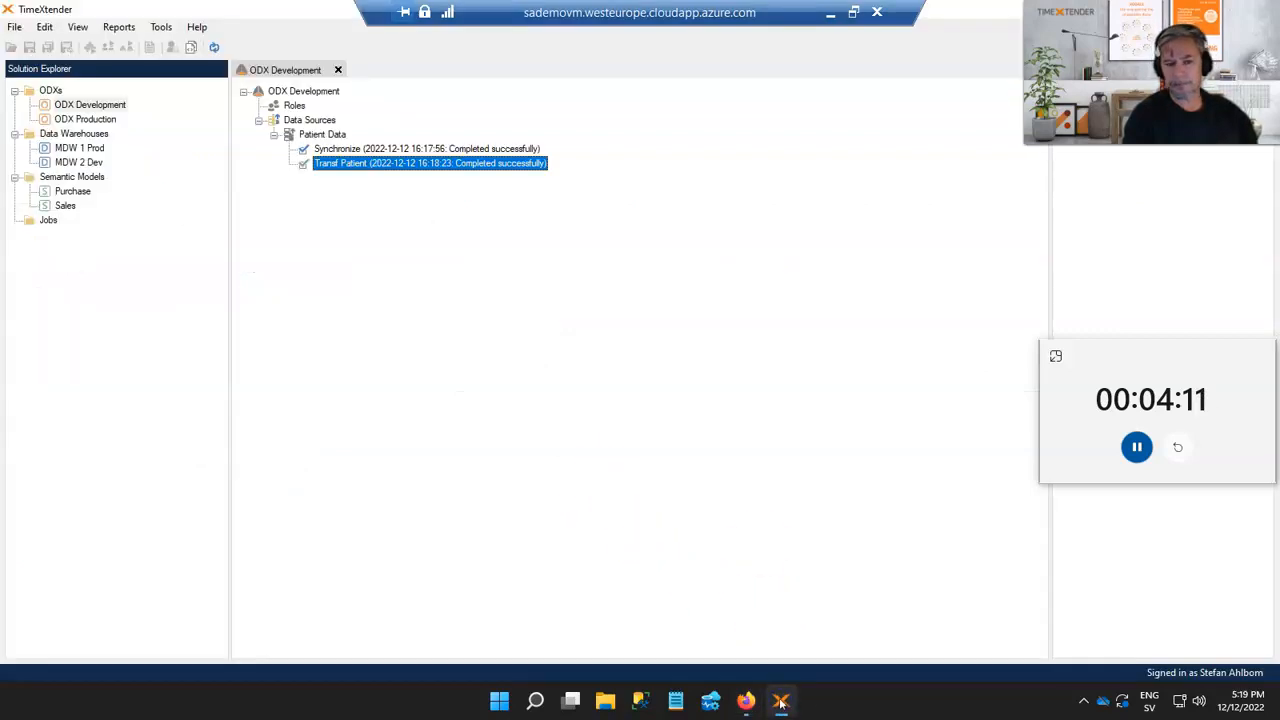
pyautogui.rightClick(326, 135)
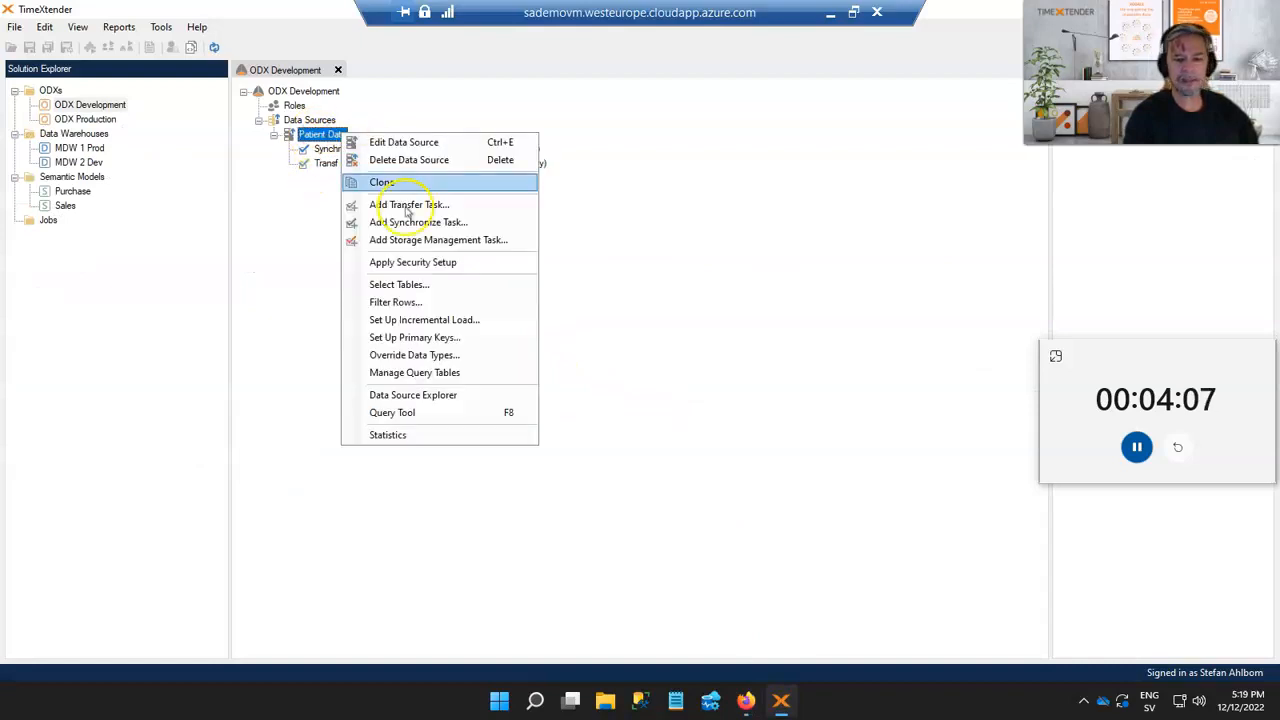
pyautogui.click(428, 320)
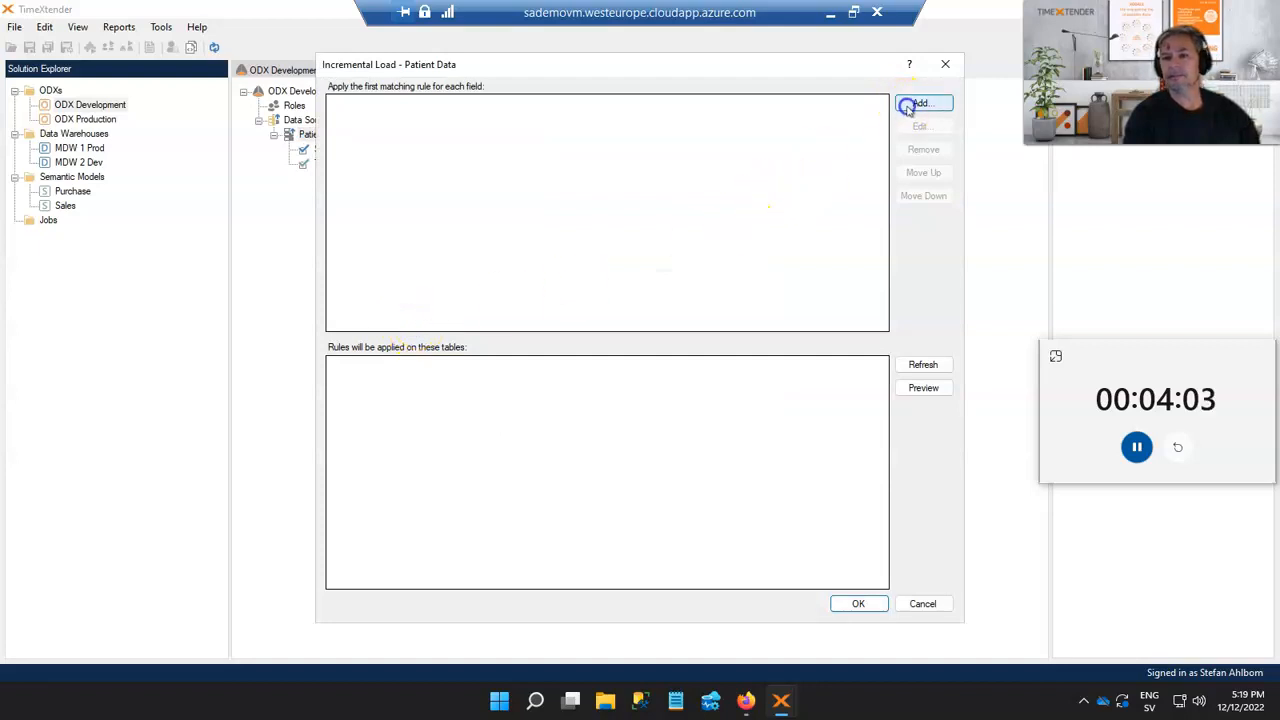
pyautogui.click(915, 103)
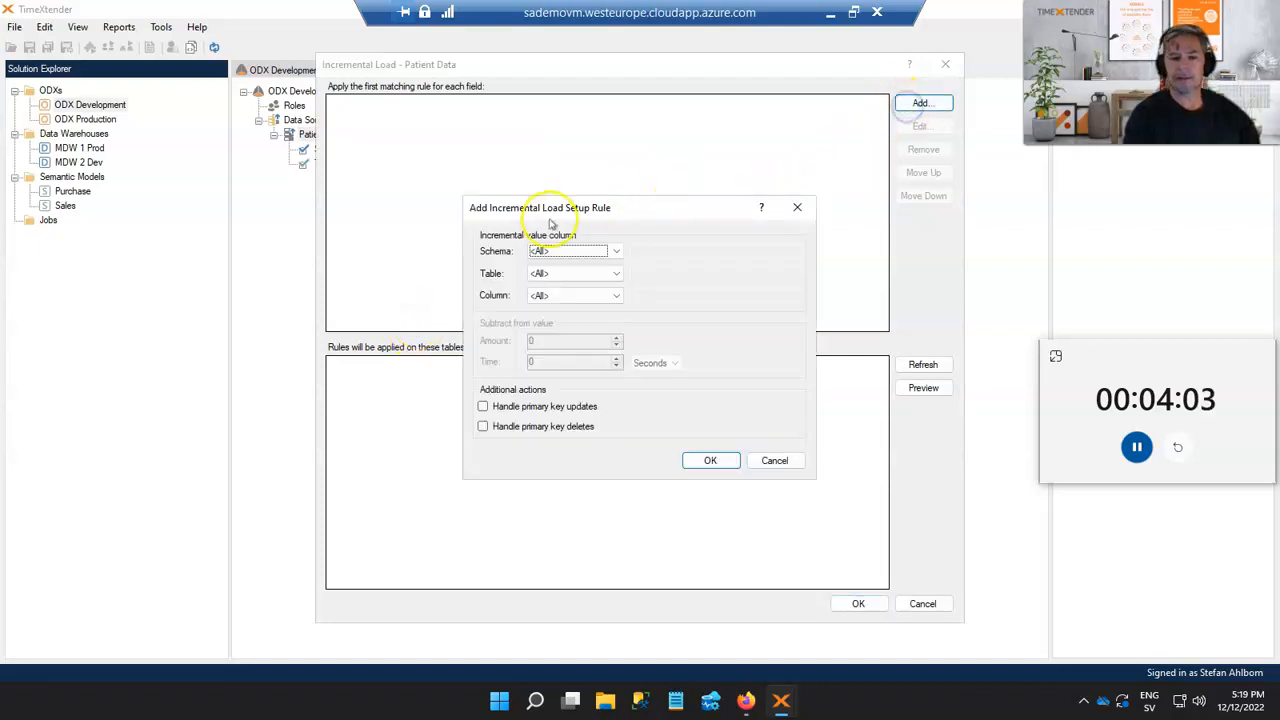
pyautogui.click(586, 295)
pyautogui.click(583, 332)
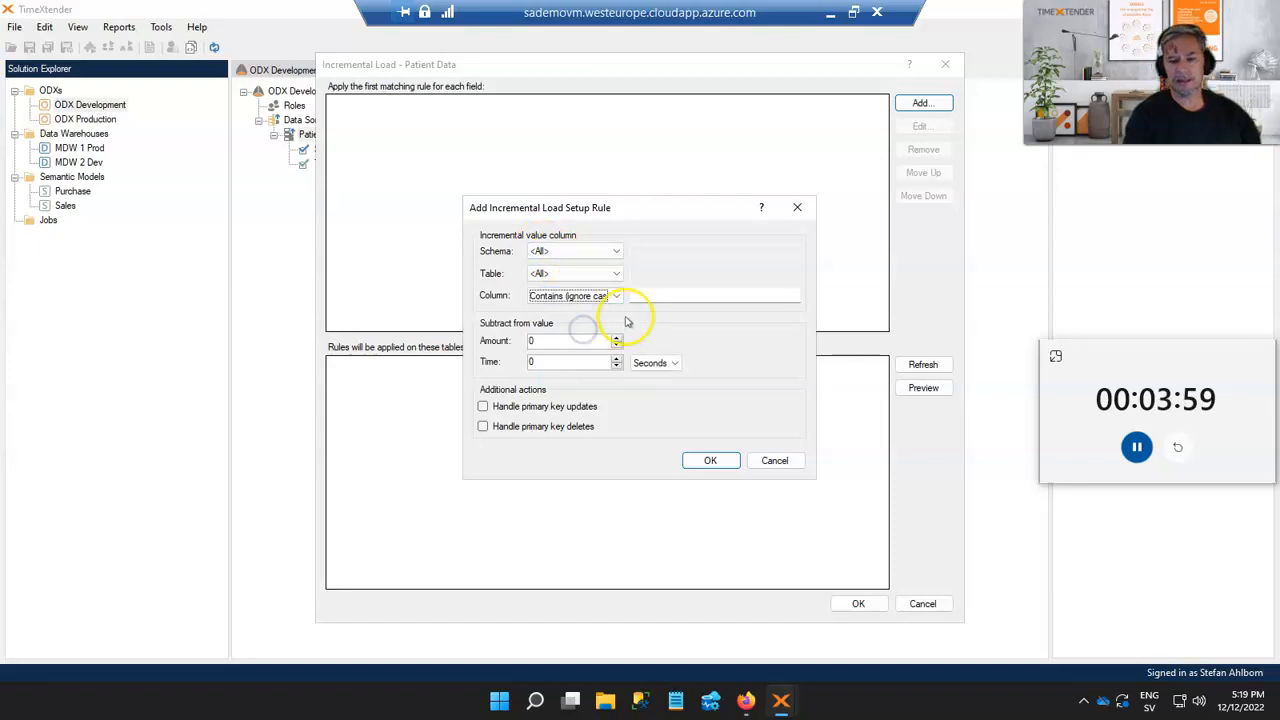
pyautogui.click(649, 296)
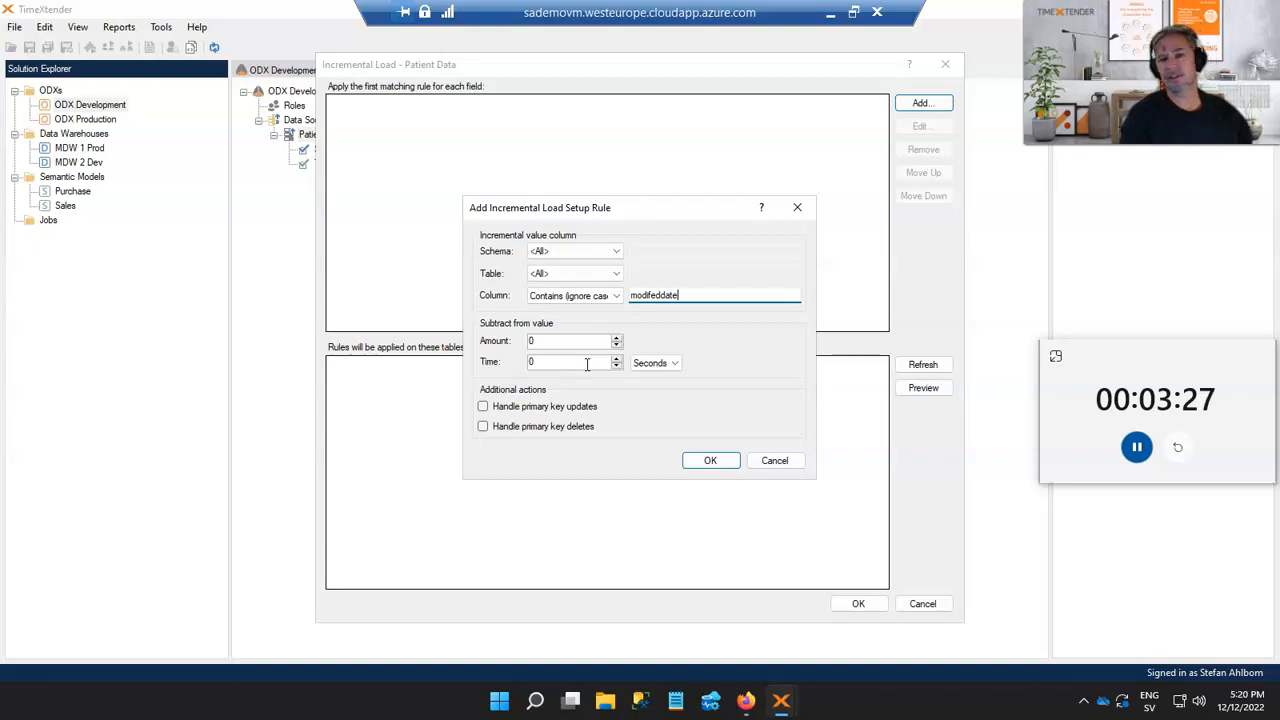
# Set the rule to subtract 1 day and enable handling of primary key updates and deletes
pyautogui.click(595, 381)
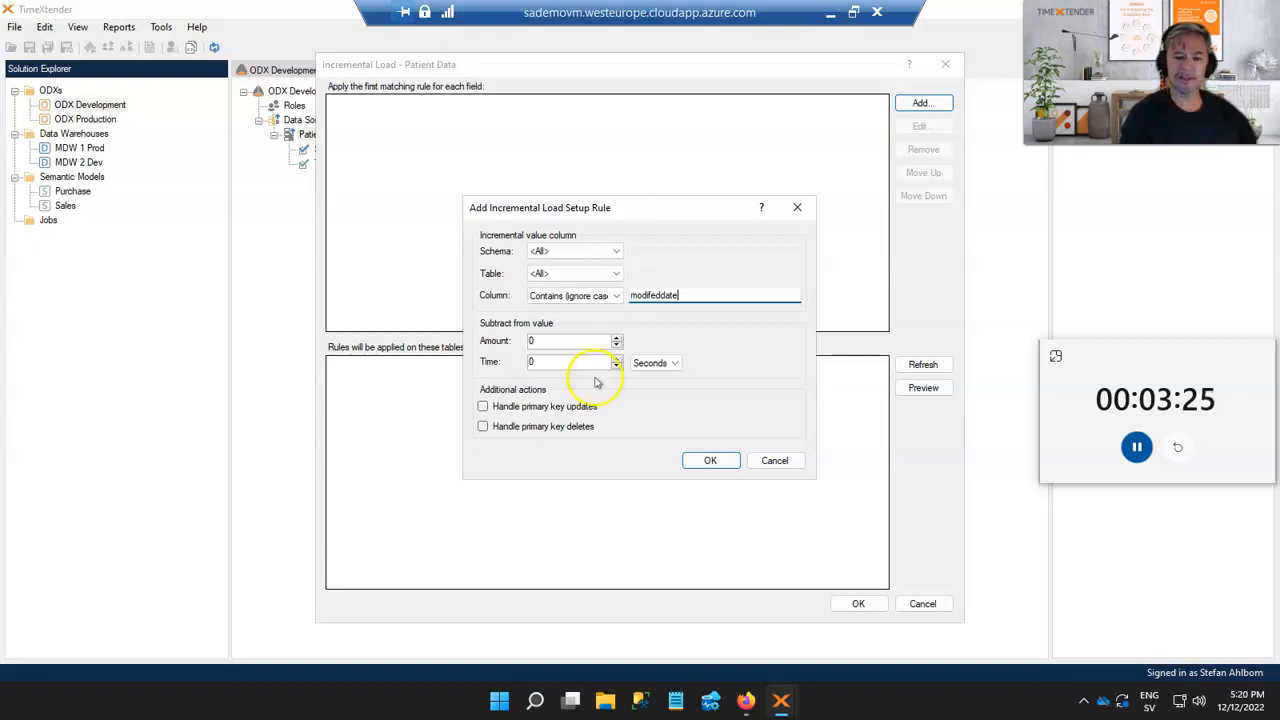
pyautogui.click(556, 362)
pyautogui.press('BackSpace')
pyautogui.write('1')
pyautogui.click(655, 363)
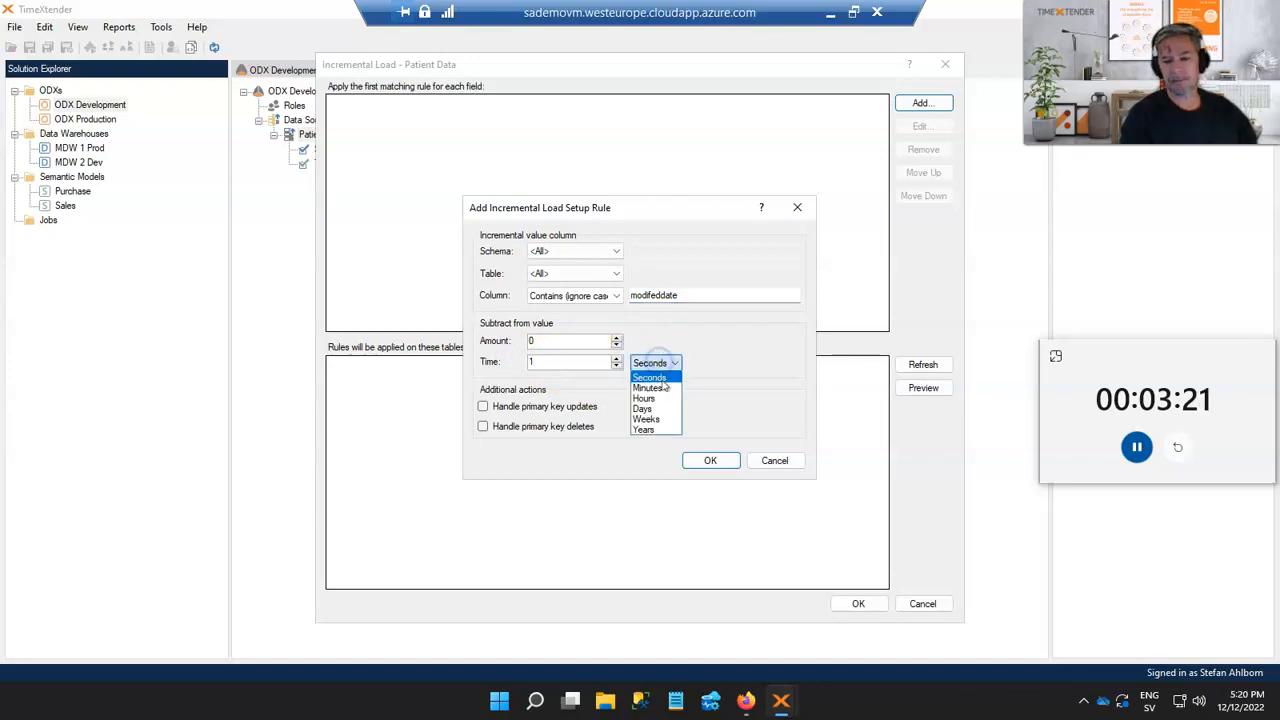
pyautogui.click(658, 408)
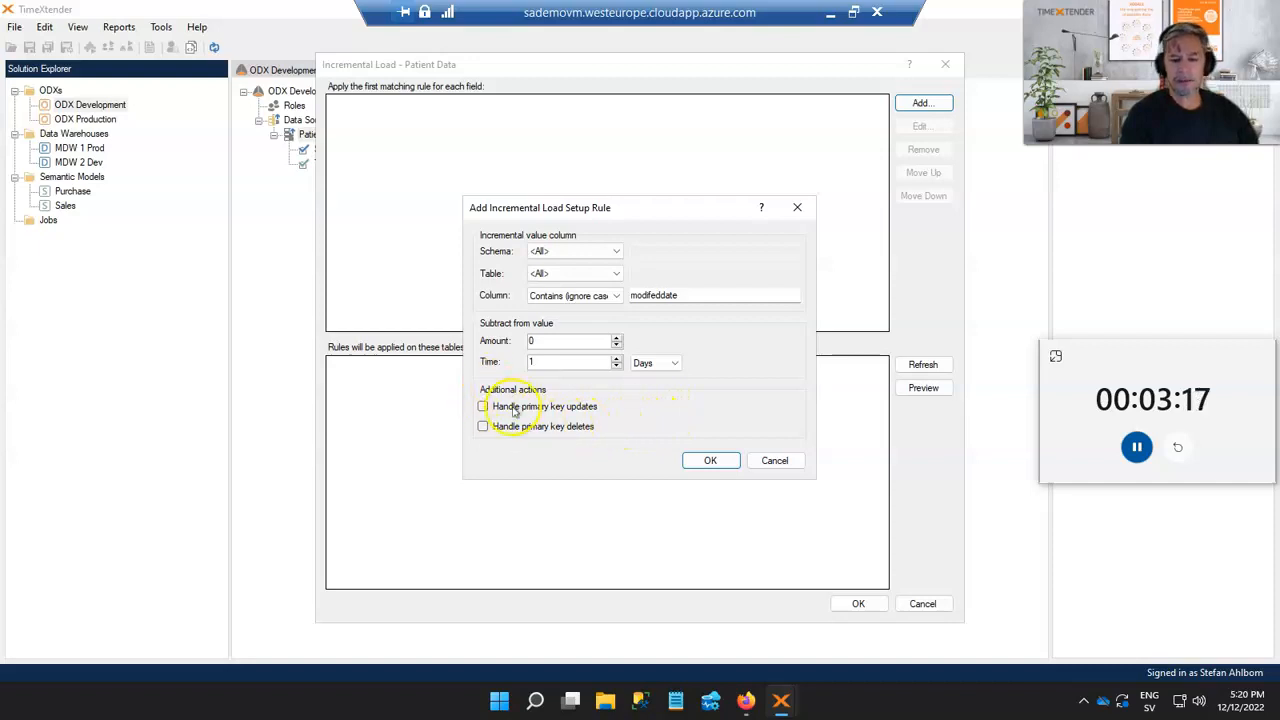
pyautogui.click(482, 407)
pyautogui.click(483, 426)
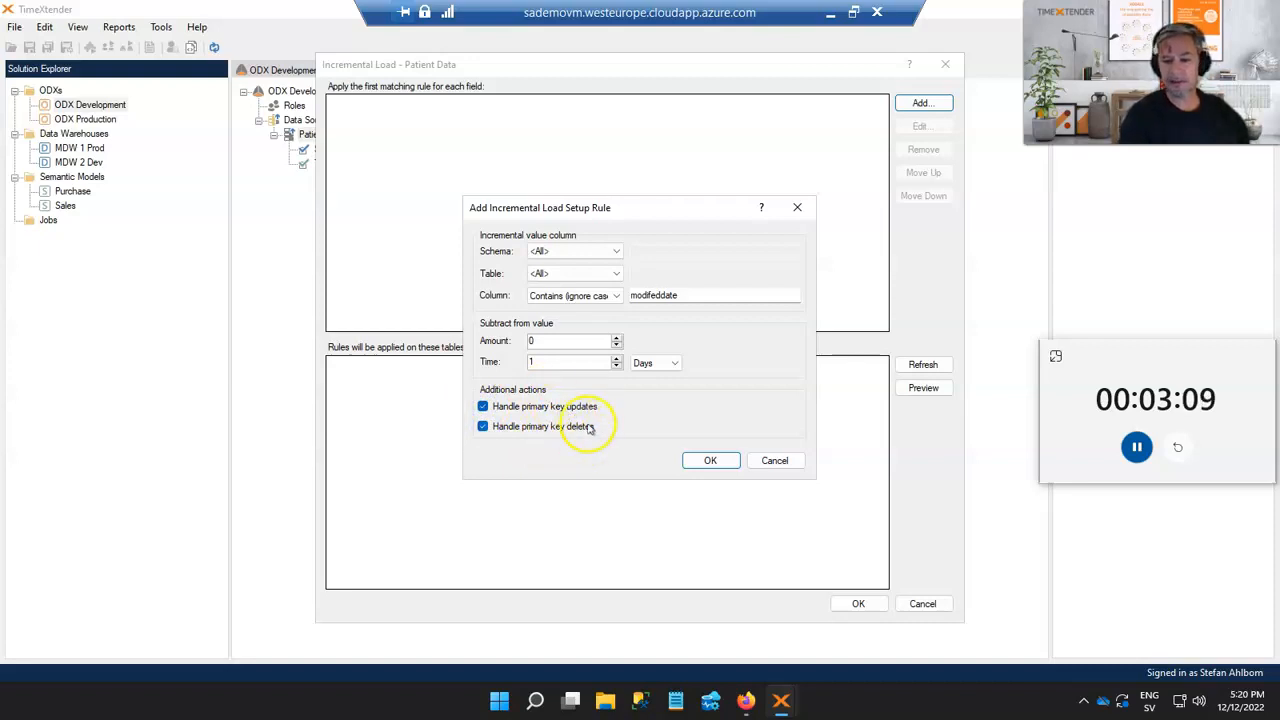
pyautogui.click(923, 365)
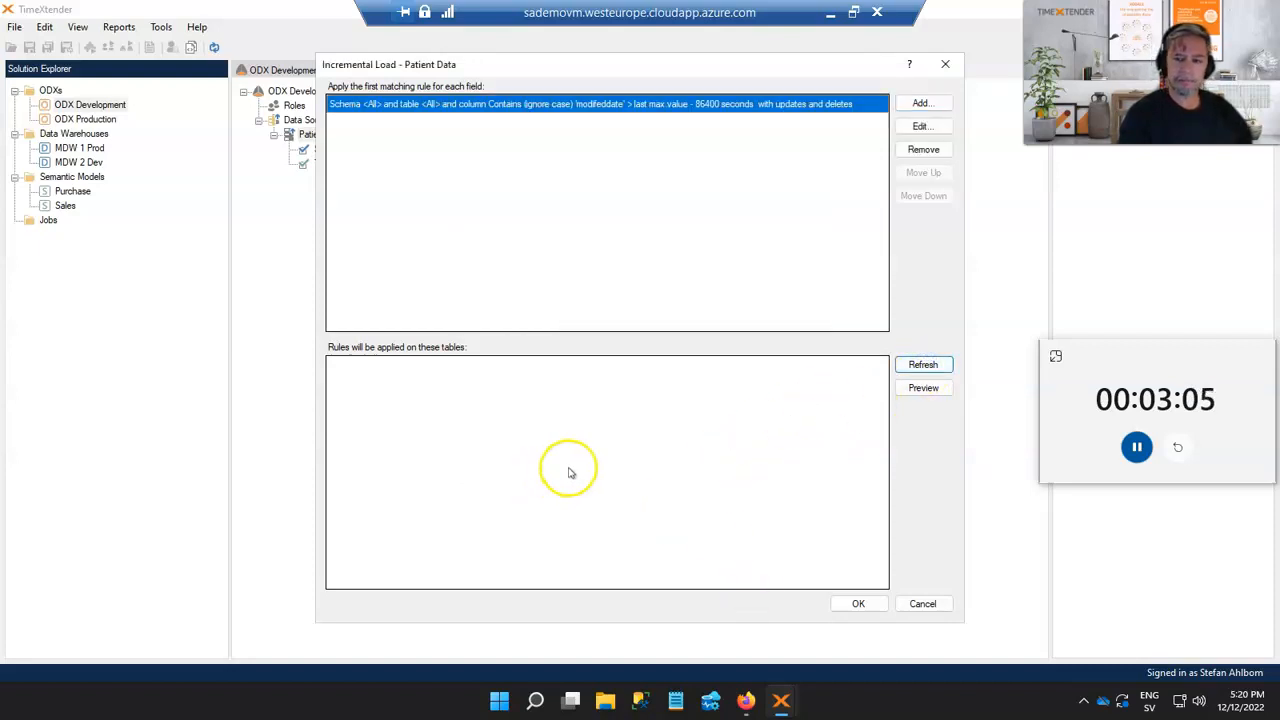
# Edit the rule's column text to modifieddate, refresh the affected tables and confirm the incremental load setup
pyautogui.click(918, 126)
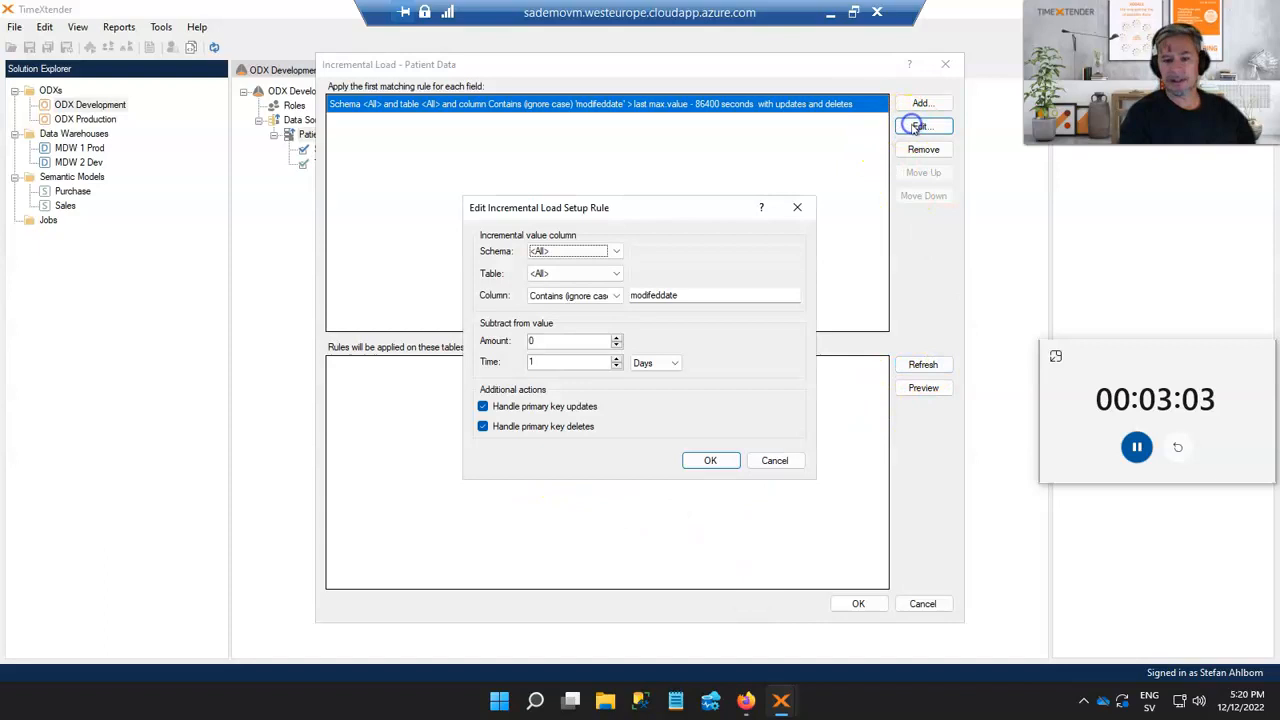
pyautogui.doubleClick(678, 295)
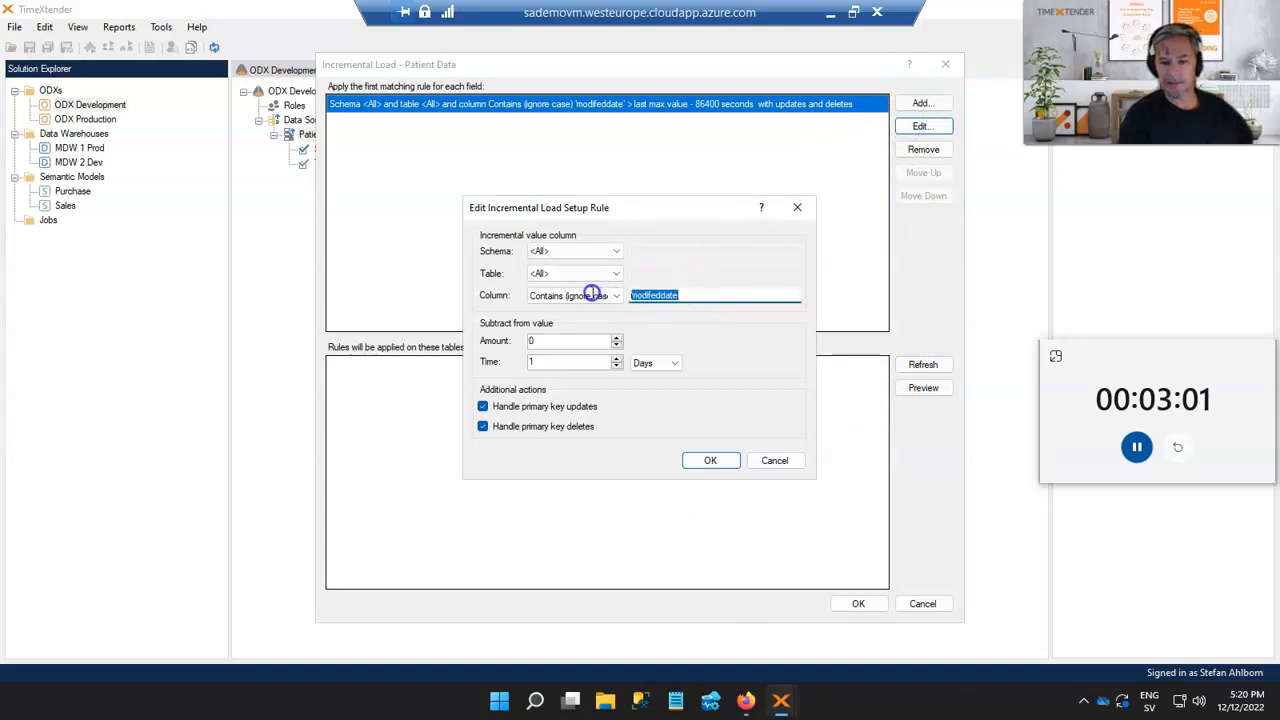
pyautogui.write('mod')
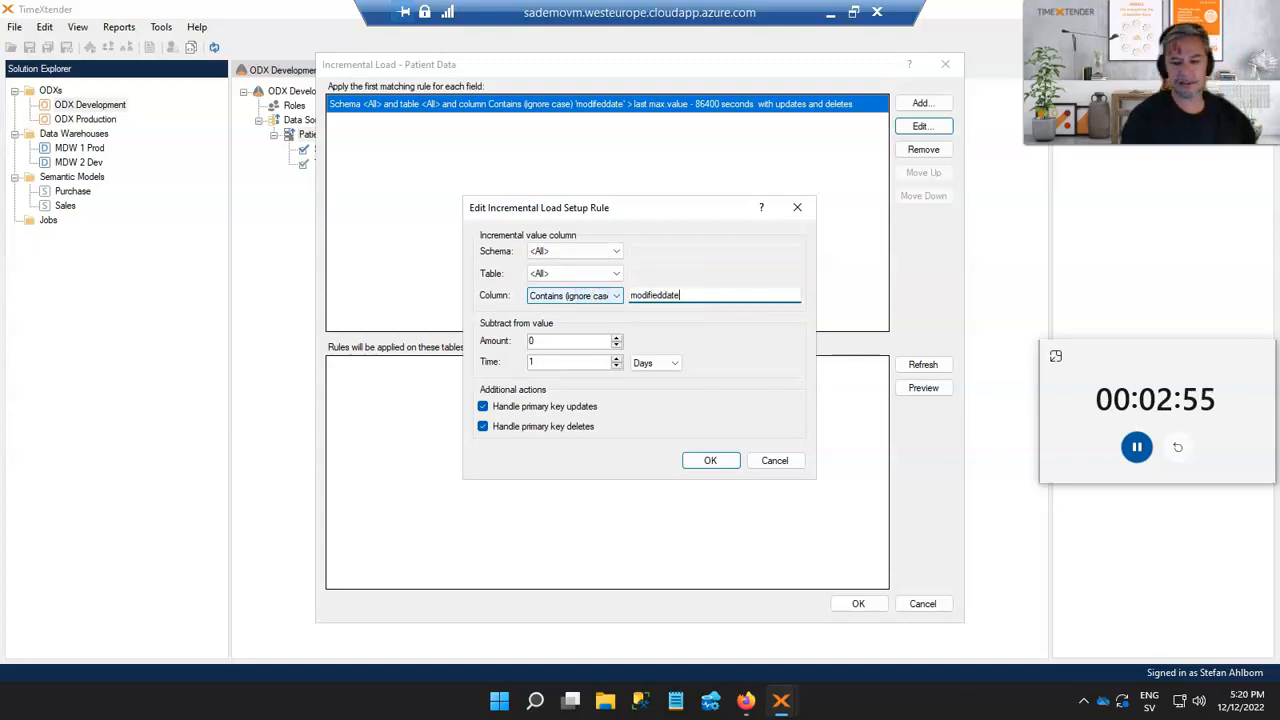
pyautogui.click(710, 460)
pyautogui.click(922, 364)
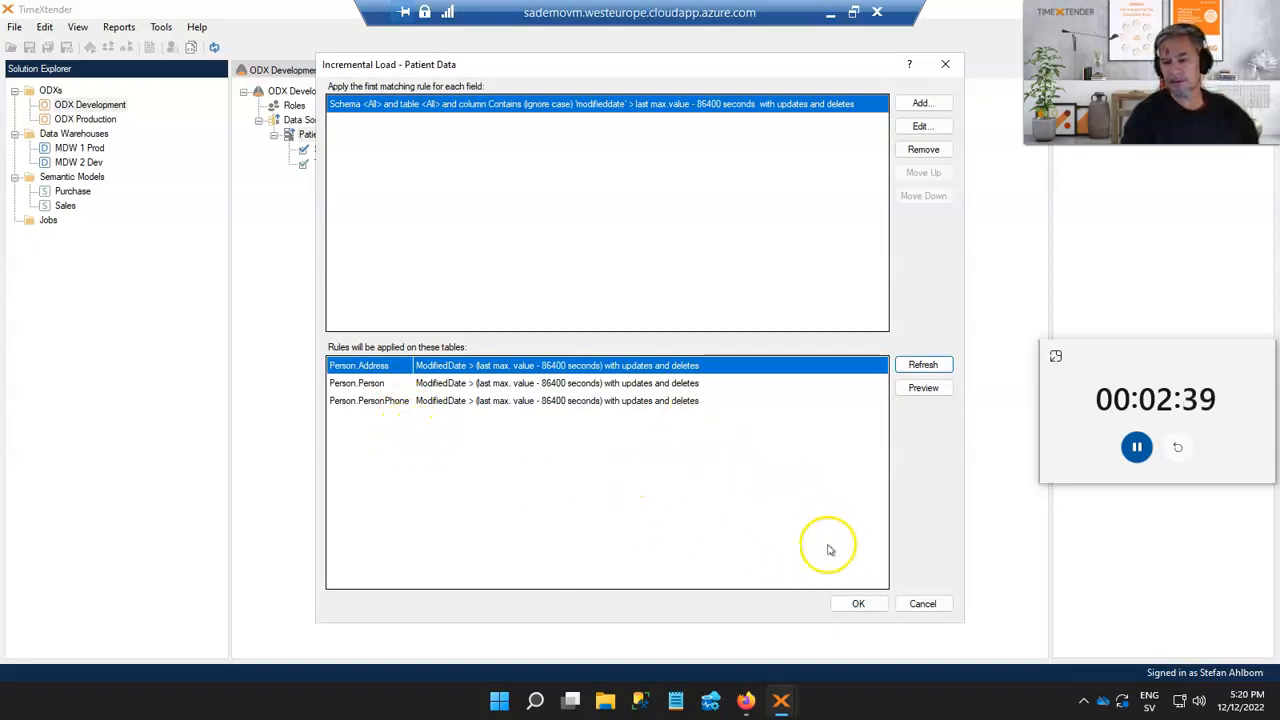
pyautogui.click(853, 604)
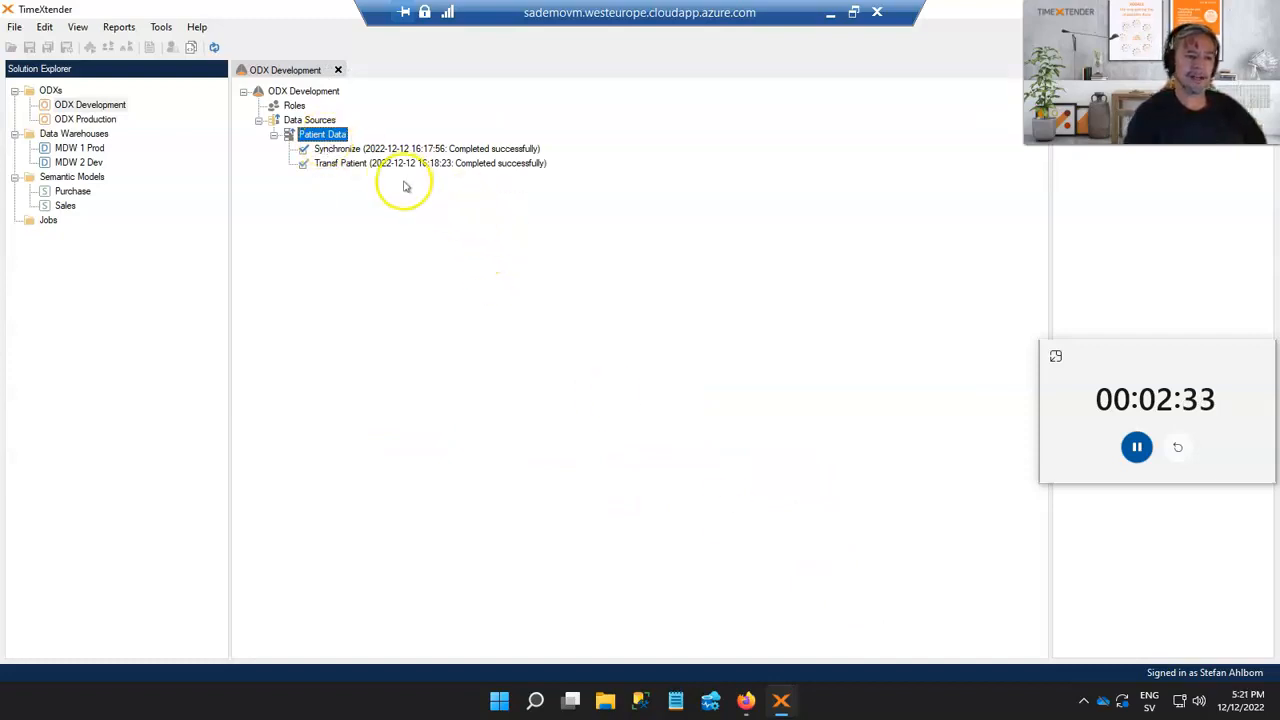
# Create a new job named ODX Patient for the ODX Development instance
pyautogui.rightClick(48, 219)
pyautogui.click(90, 229)
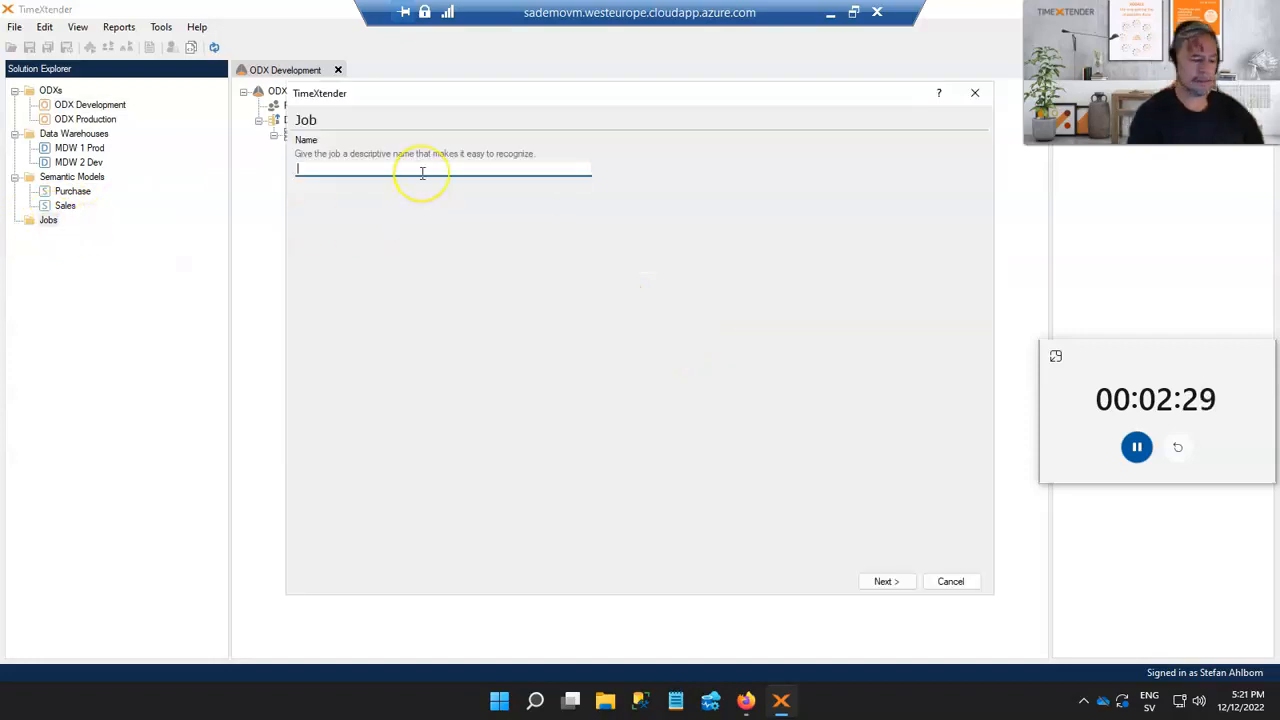
pyautogui.write('ODX')
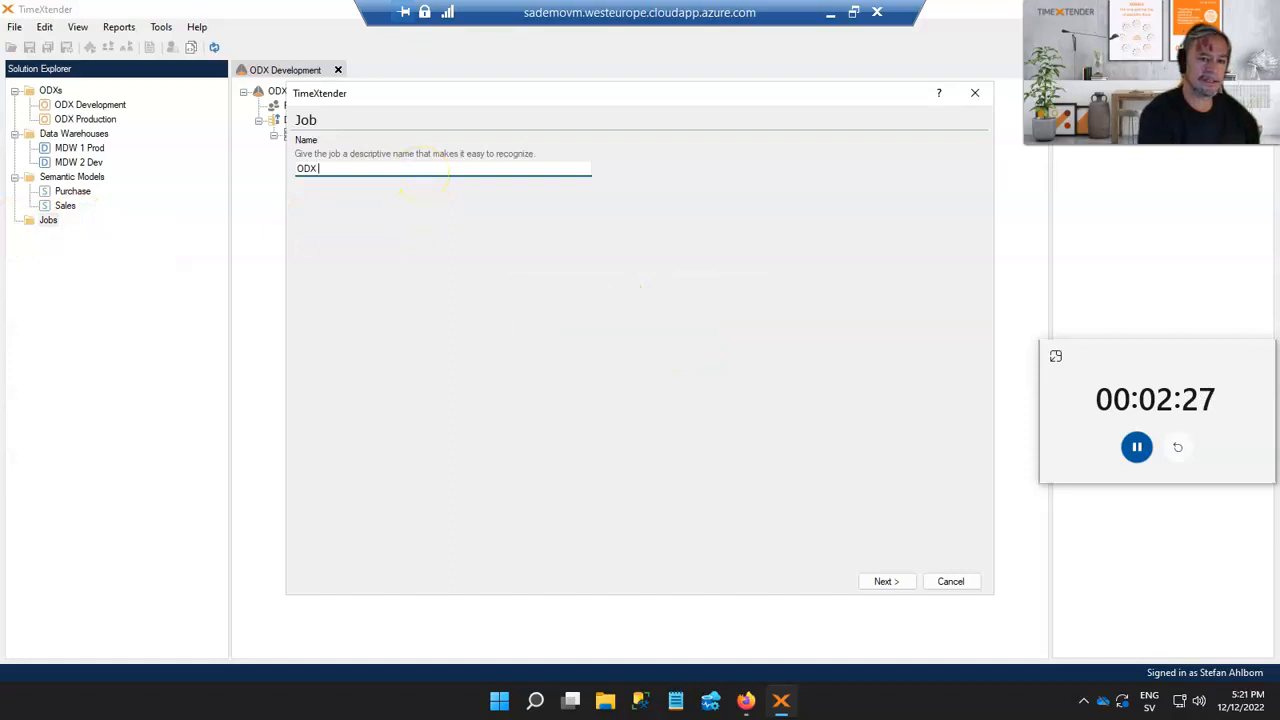
pyautogui.write(' Patient')
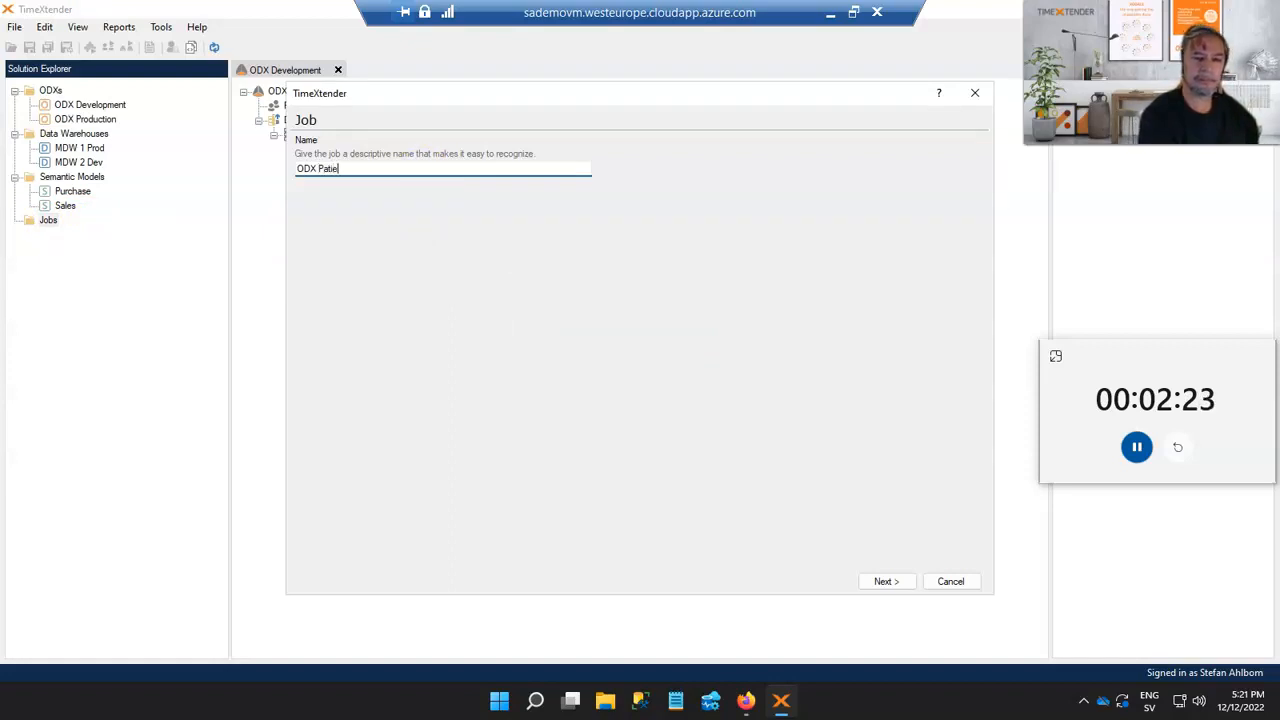
pyautogui.click(887, 581)
pyautogui.click(381, 216)
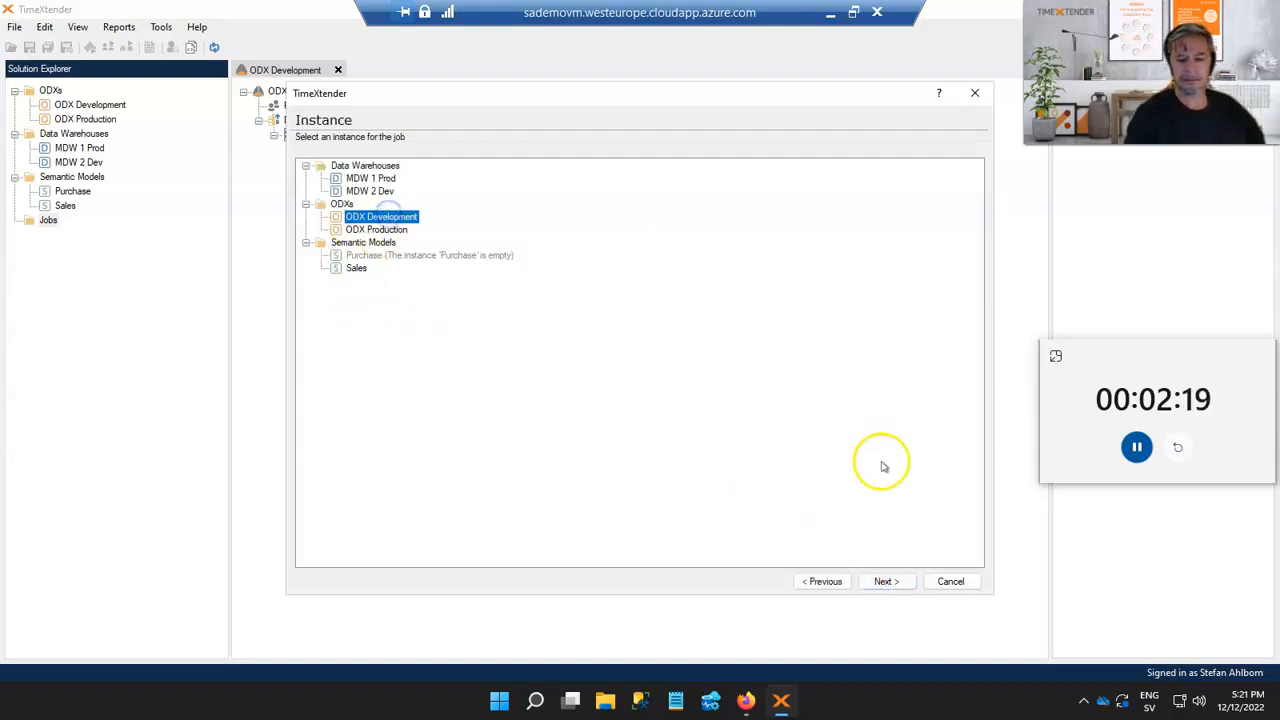
pyautogui.click(884, 584)
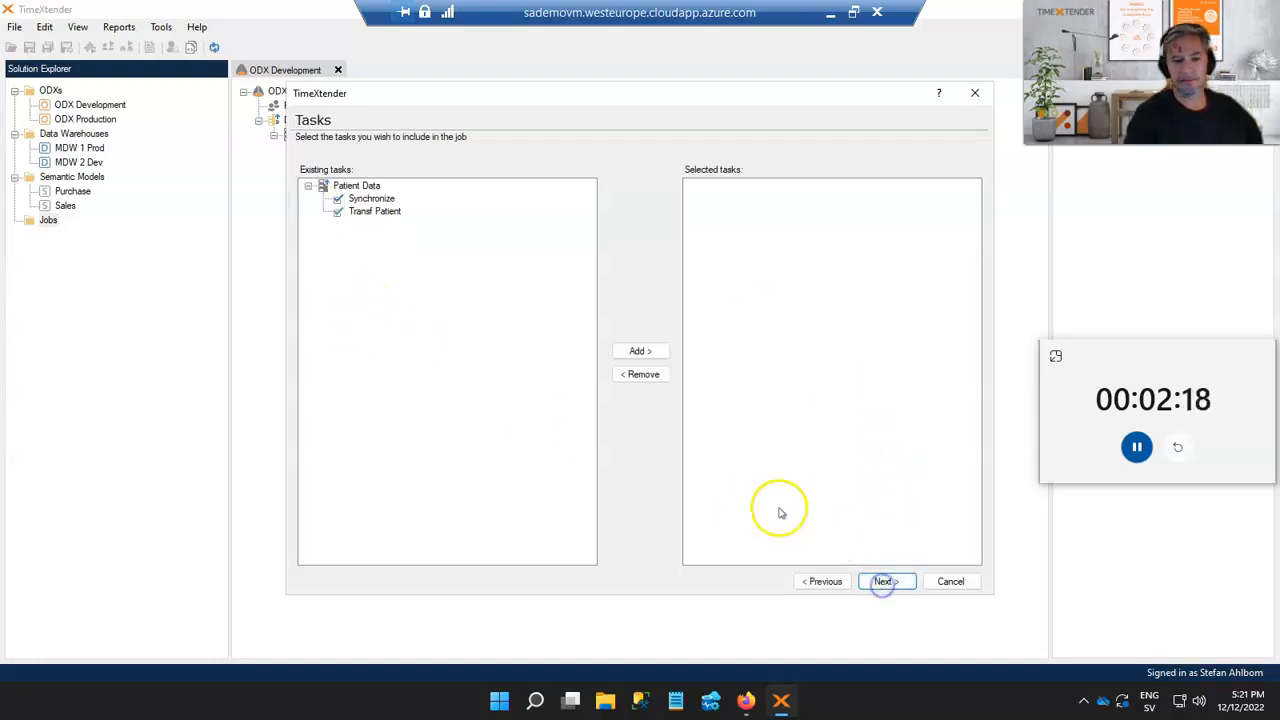
# Add the Patient Data Synchronize and Transf Patient tasks to the job
pyautogui.click(345, 186)
pyautogui.moveTo(345, 186); pyautogui.dragTo(745, 215)
pyautogui.click(806, 186)
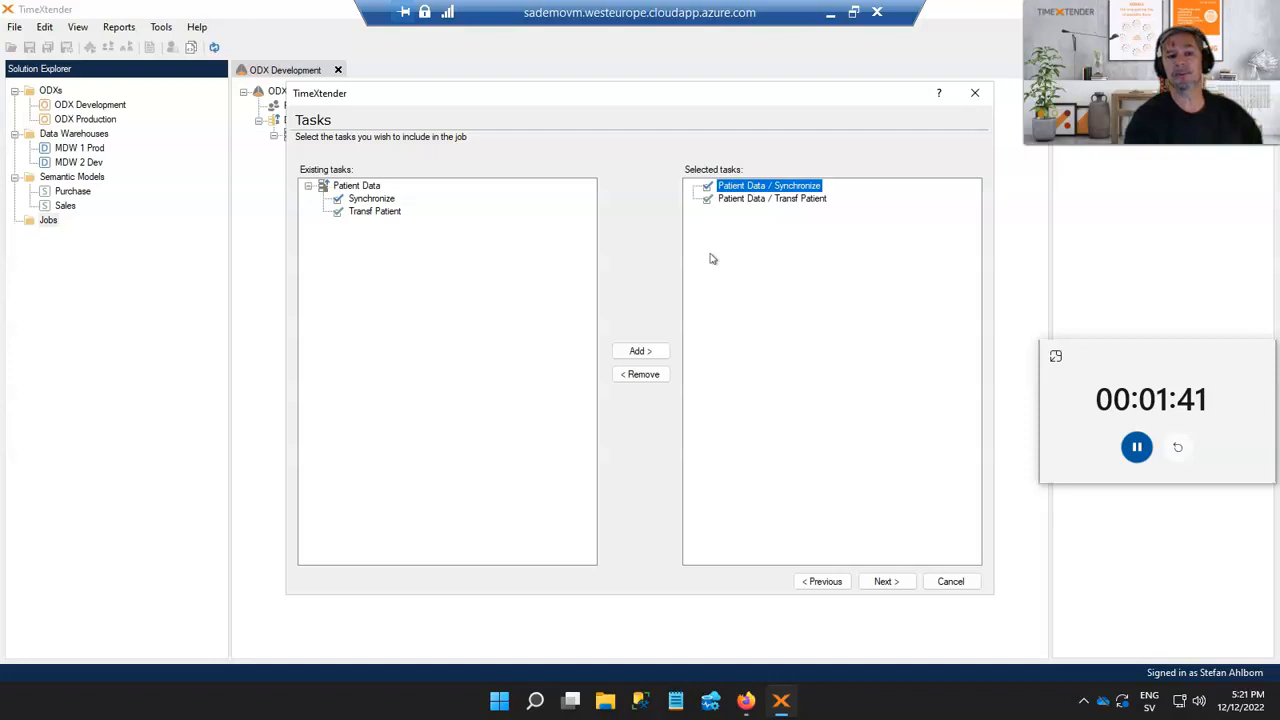
pyautogui.click(884, 581)
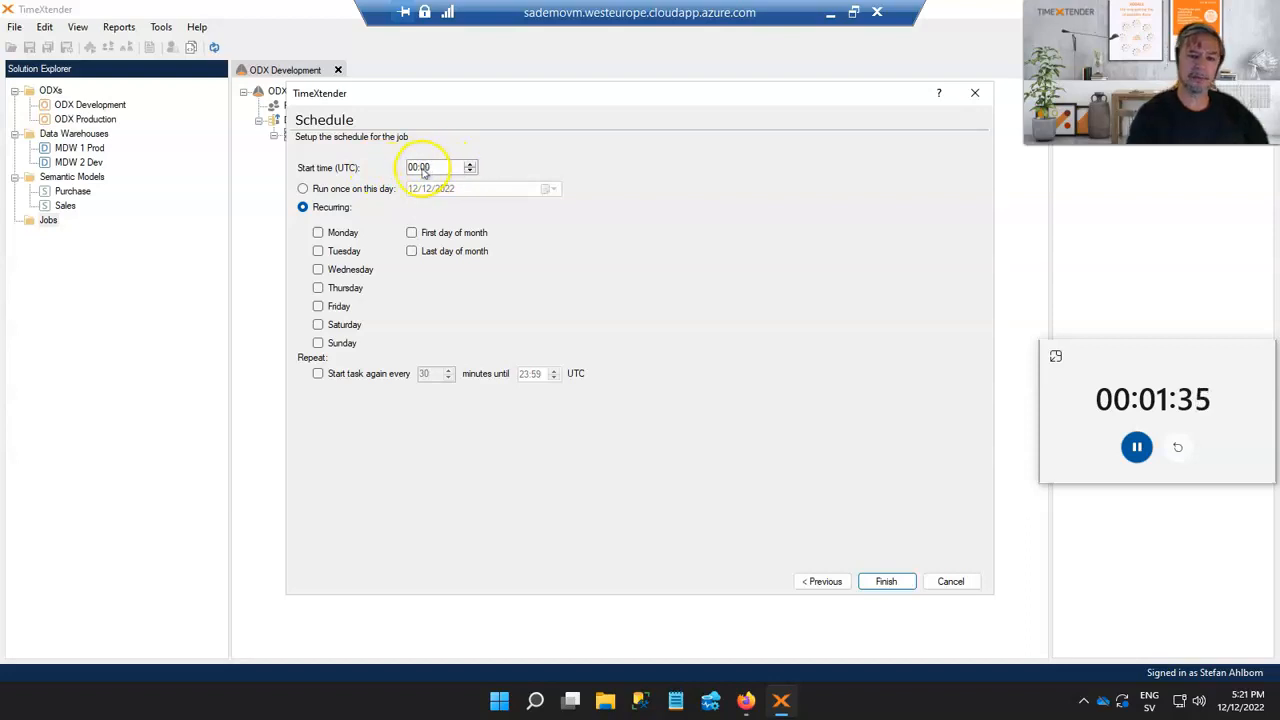
# Schedule the job to recur every day of the week from 05:00 UTC, repeating every 5 minutes, and finish
pyautogui.click(418, 170)
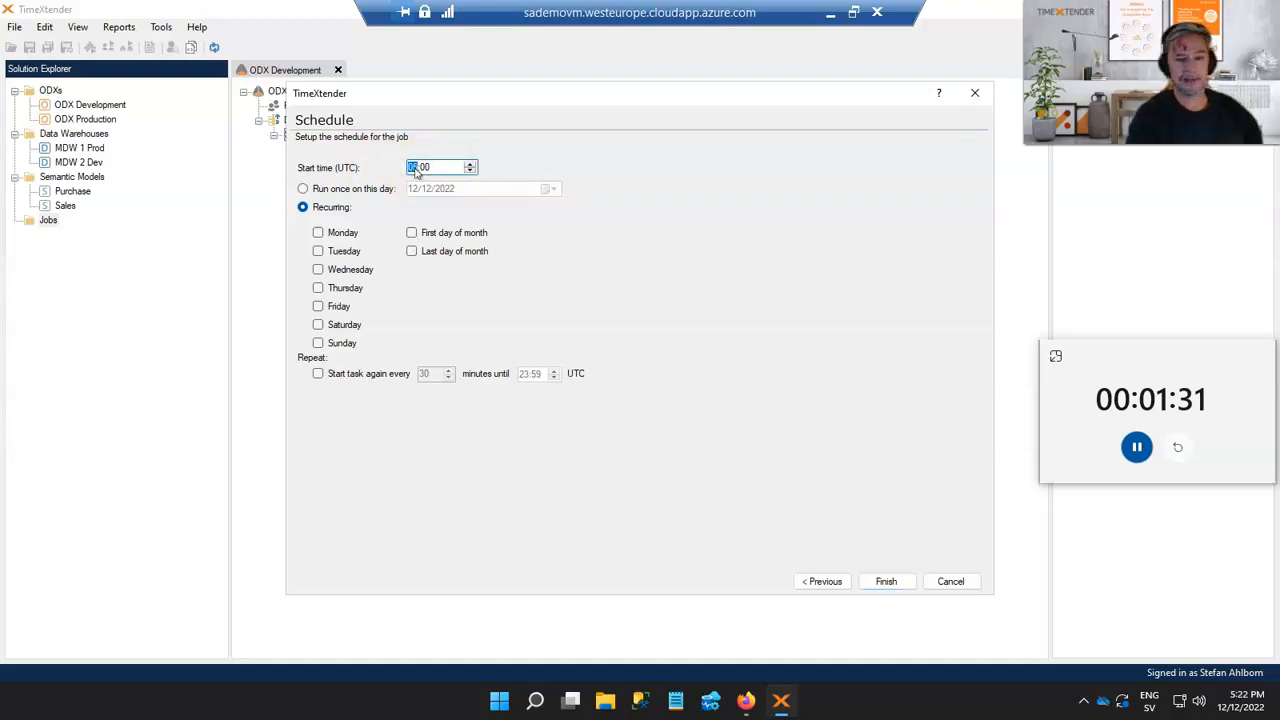
pyautogui.click(318, 232)
pyautogui.click(318, 251)
pyautogui.click(318, 269)
pyautogui.click(318, 288)
pyautogui.click(318, 306)
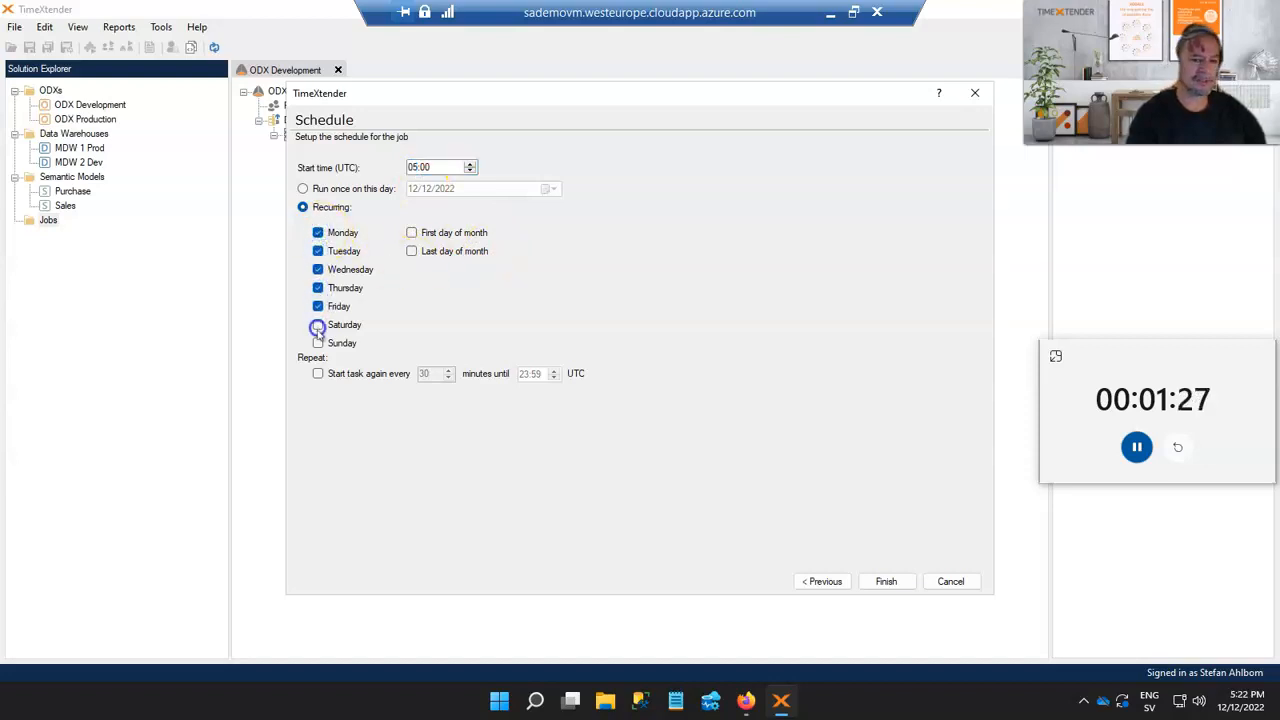
pyautogui.click(318, 325)
pyautogui.click(318, 343)
pyautogui.click(318, 373)
pyautogui.doubleClick(425, 373)
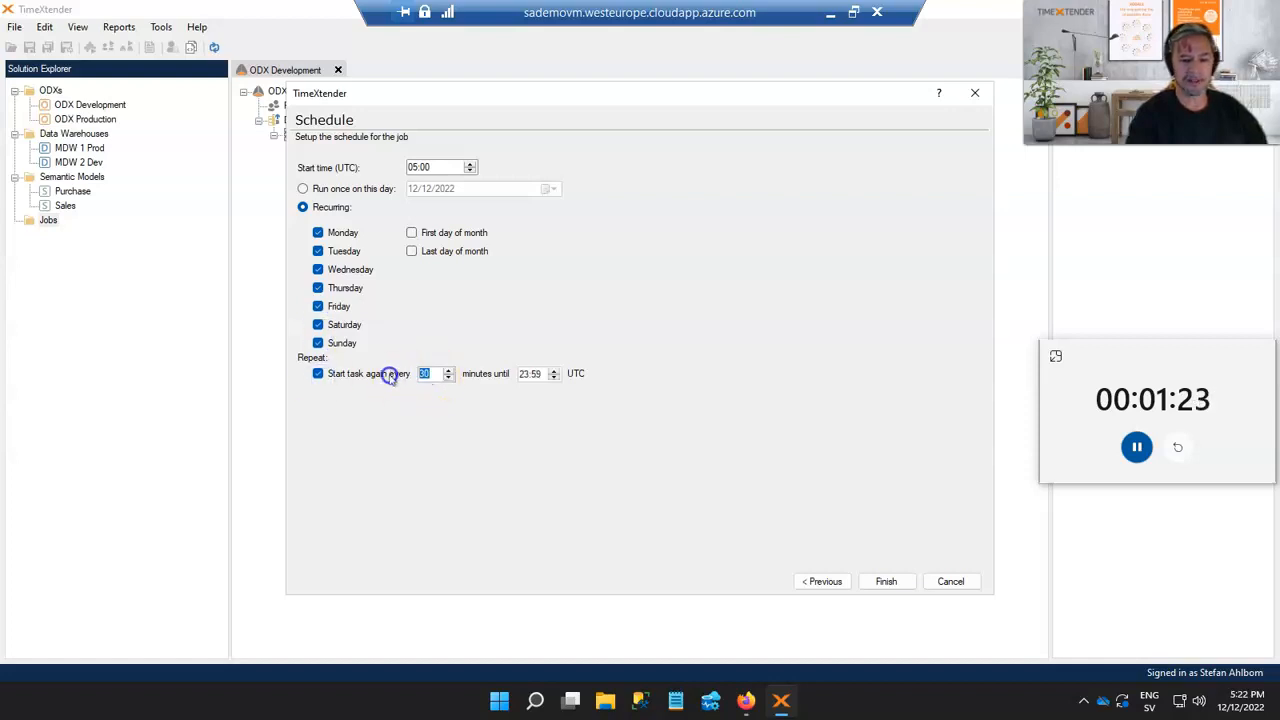
pyautogui.write('5')
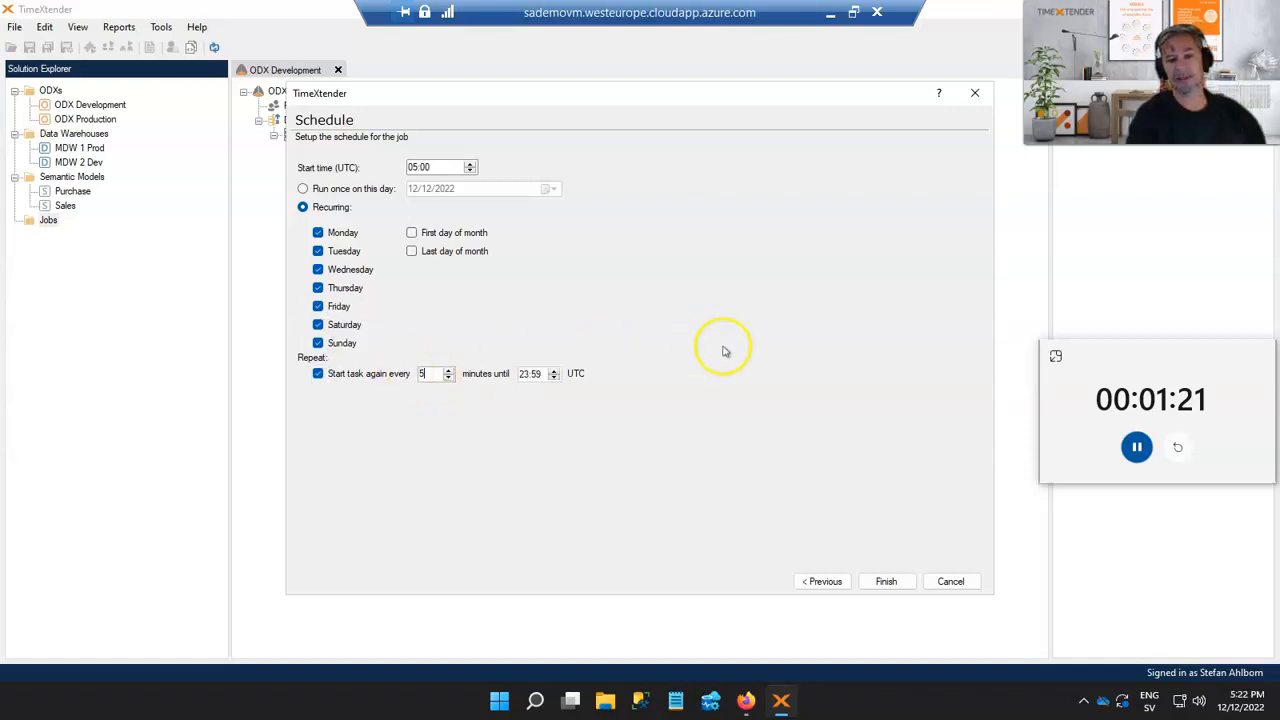
pyautogui.click(886, 582)
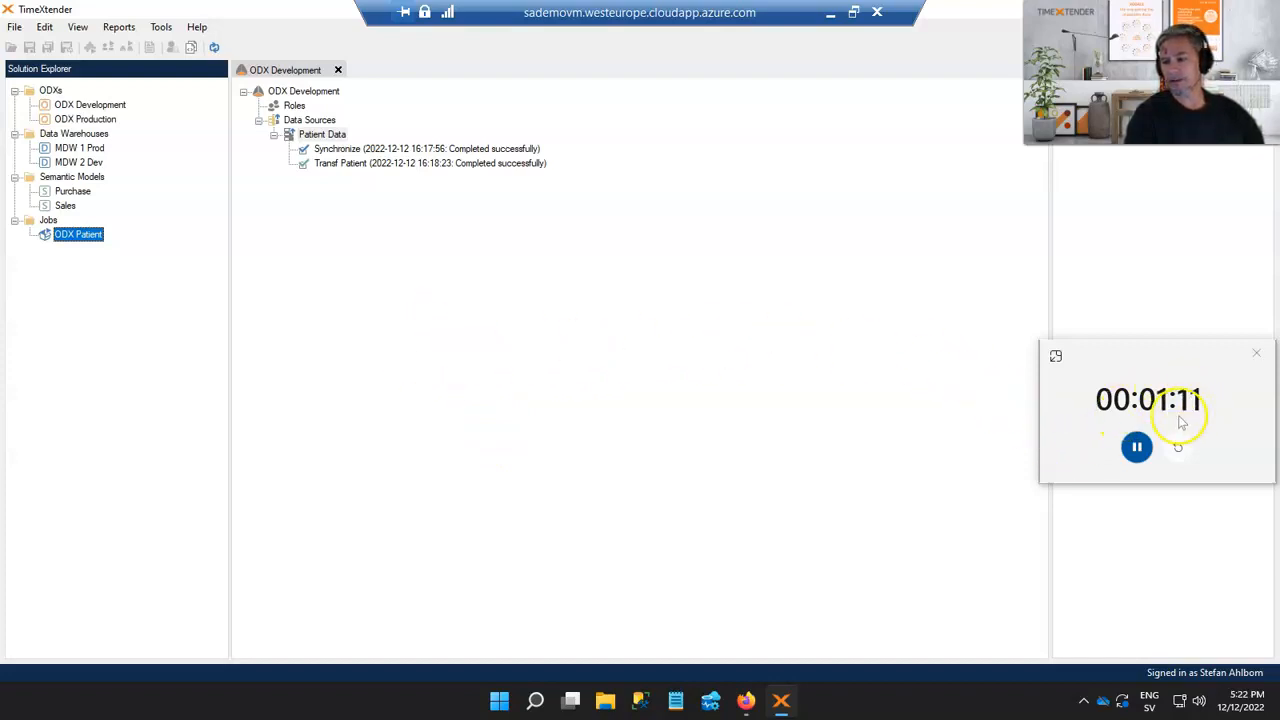
pyautogui.click(1137, 448)
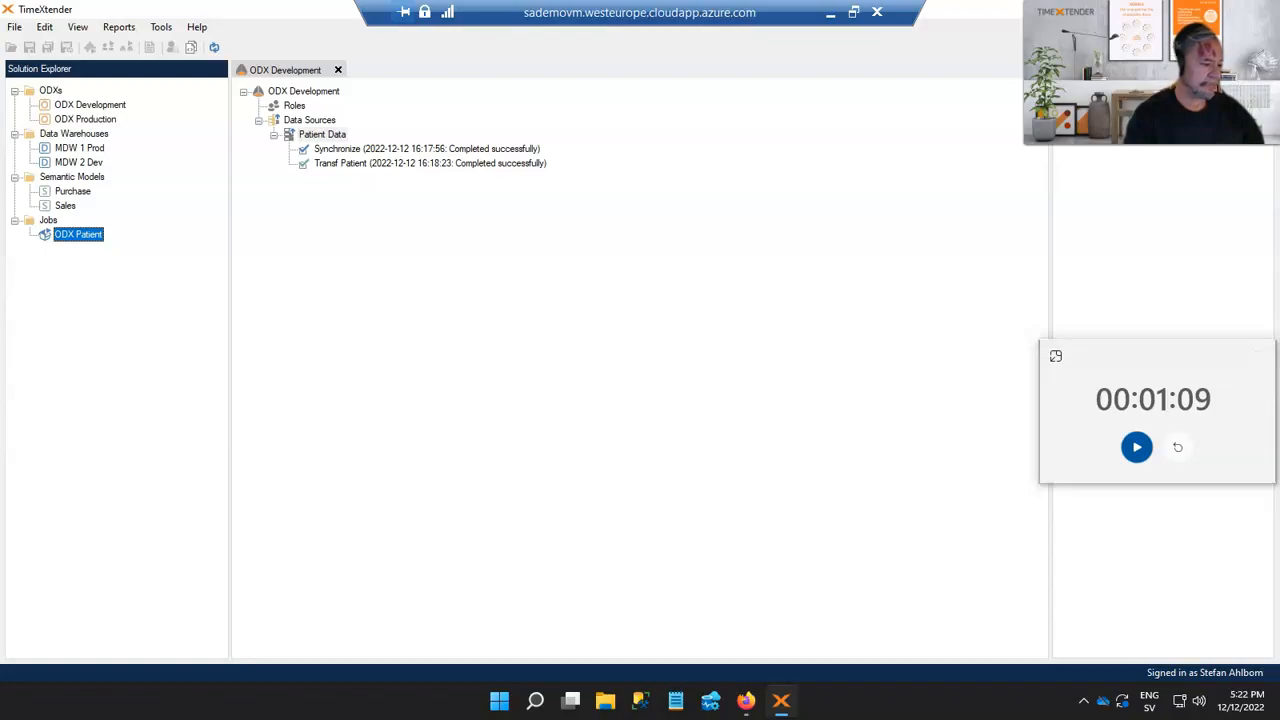
pyautogui.press('ctrl+super+Left')
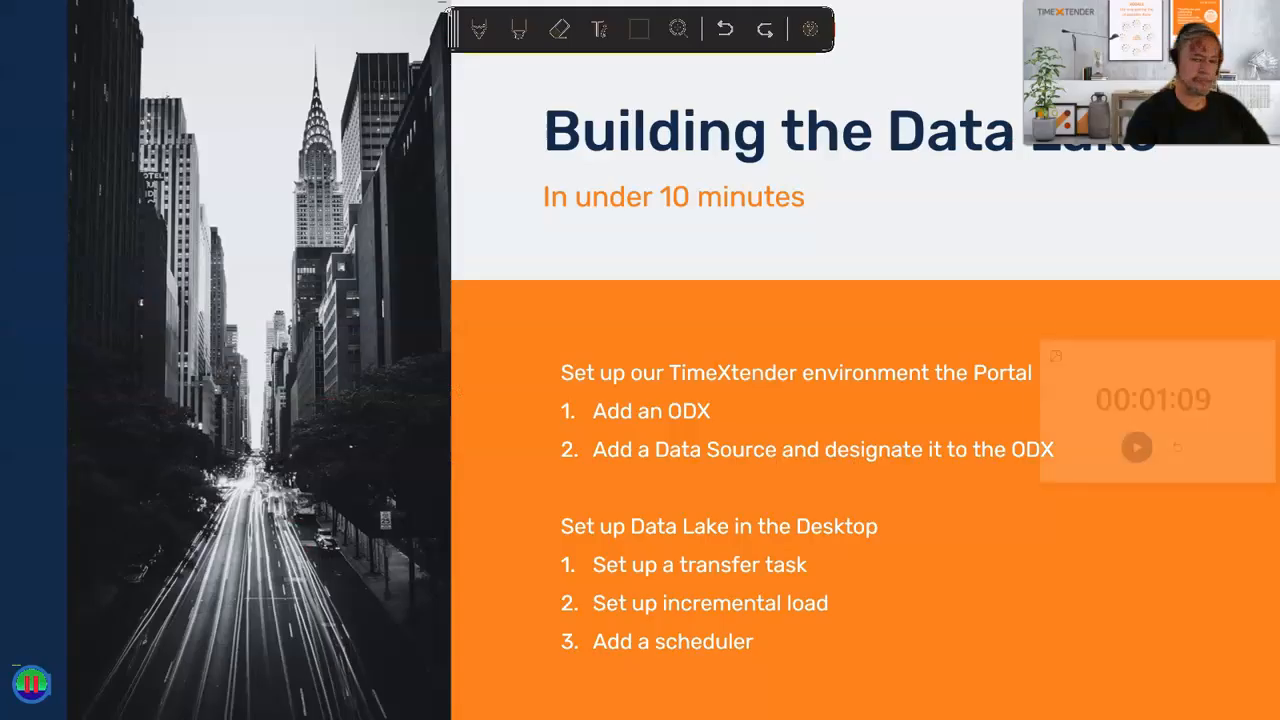
pyautogui.click(456, 540)
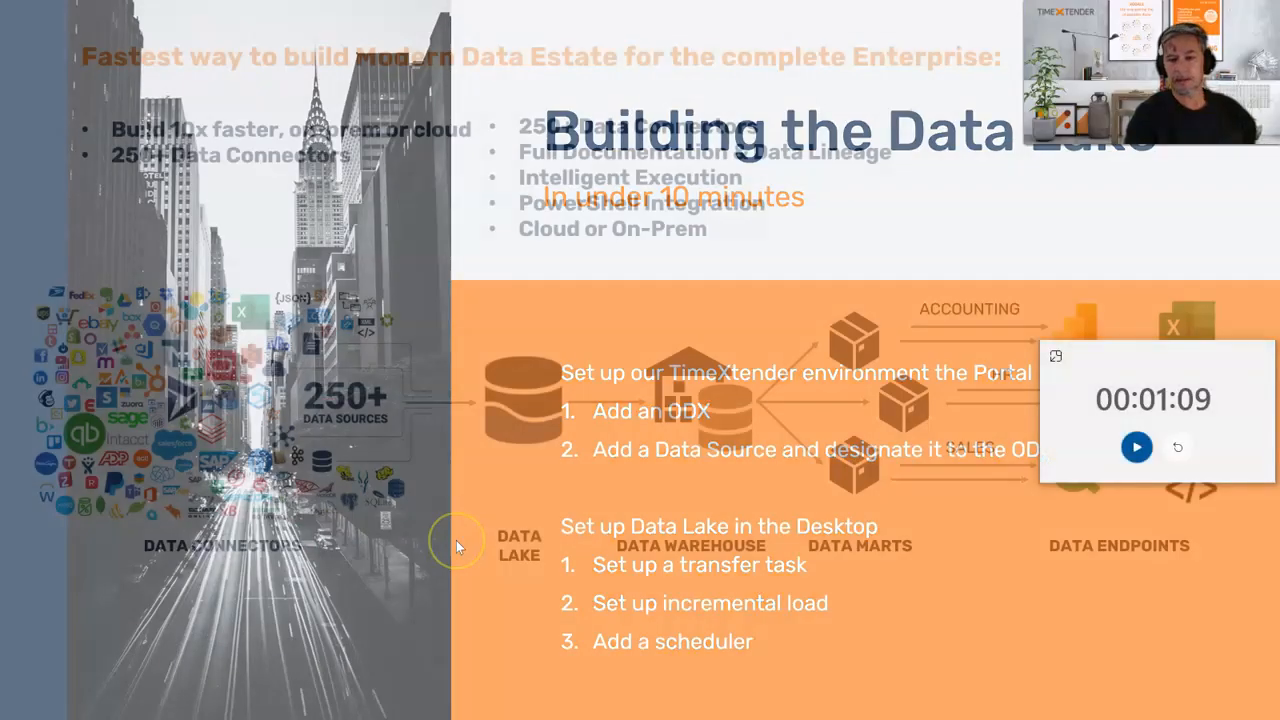